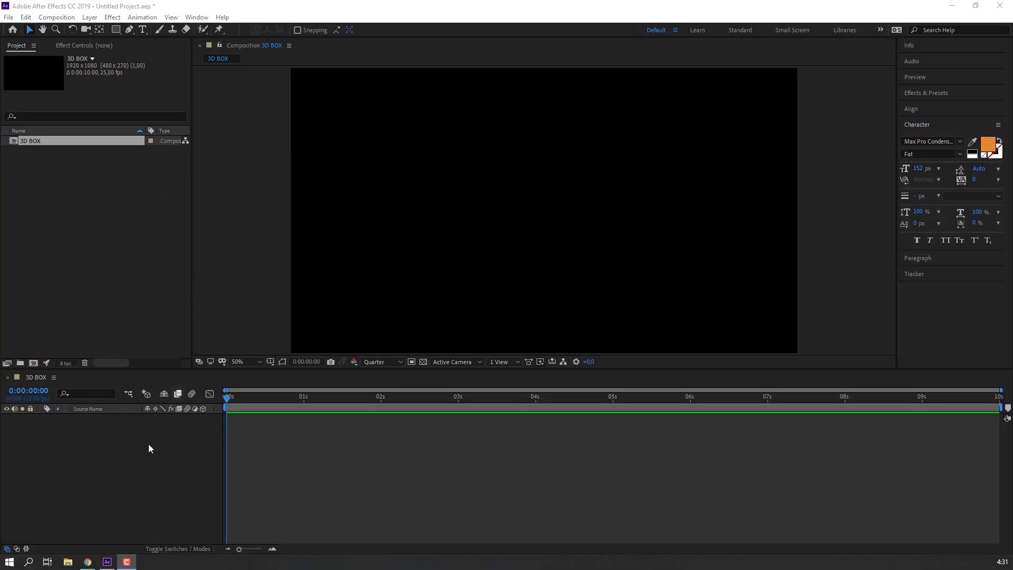
Create a new white solid layer named BOX
{"action": "right_click", "coordinate": [150, 449]}
{"action": "mouse_move", "coordinate": [255, 328]}
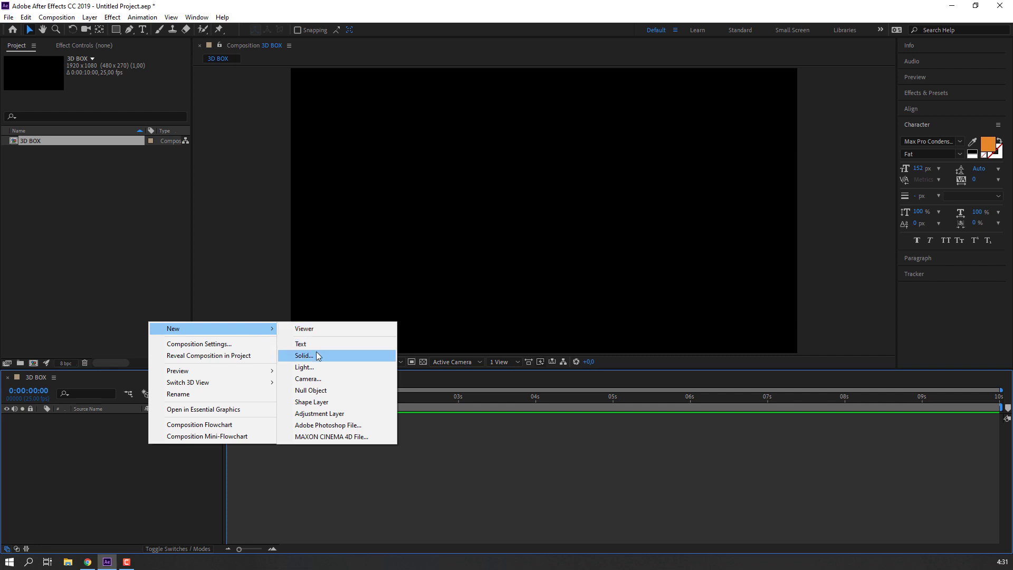
{"action": "left_click", "coordinate": [304, 356]}
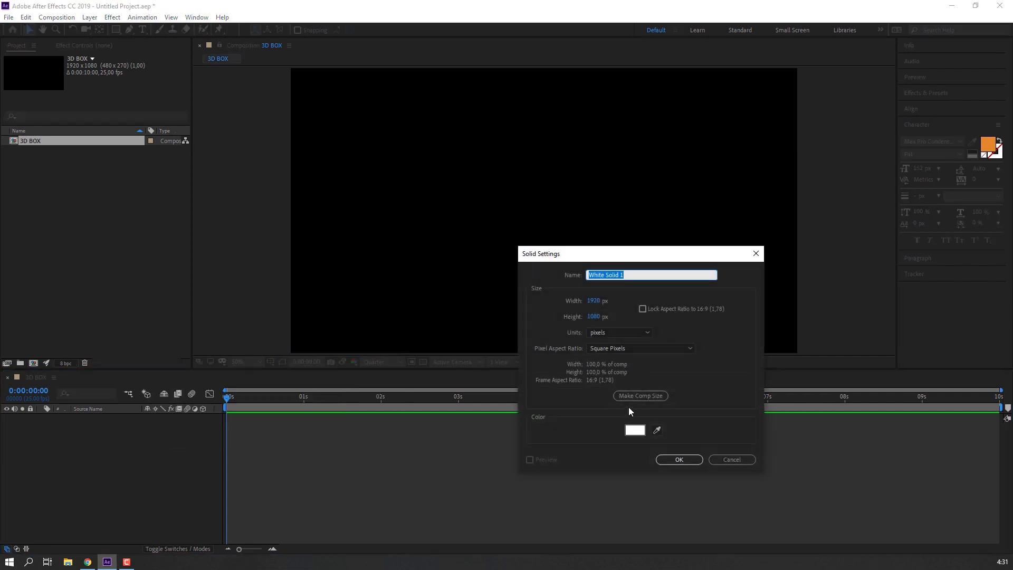
{"action": "type", "text": "BOX"}
{"action": "left_click", "coordinate": [681, 460]}
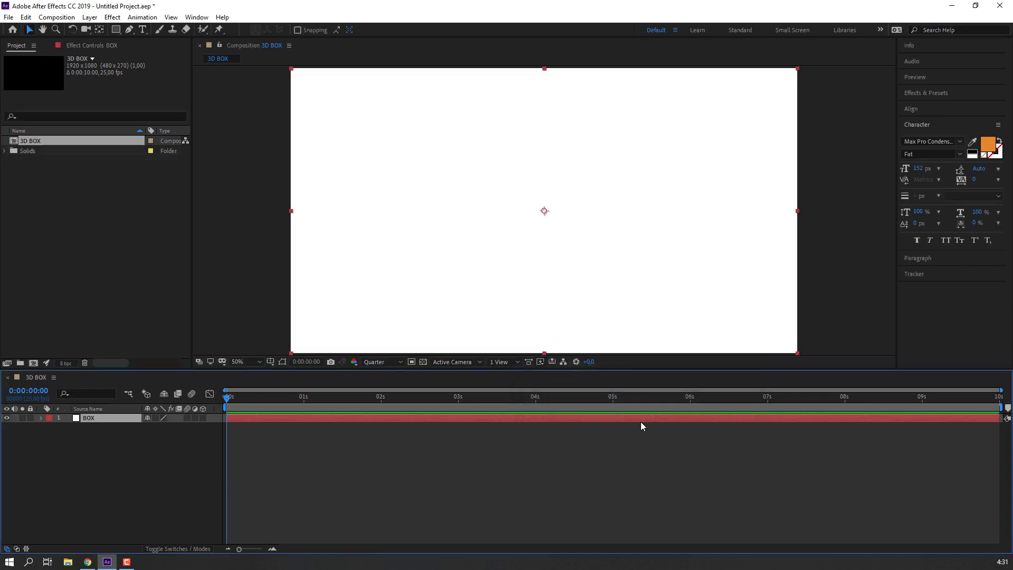
Scale the BOX solid down to a small square centred in the composition, then reselect it
{"action": "left_click_drag", "start_coordinate": [293, 70], "coordinate": [497, 173]}
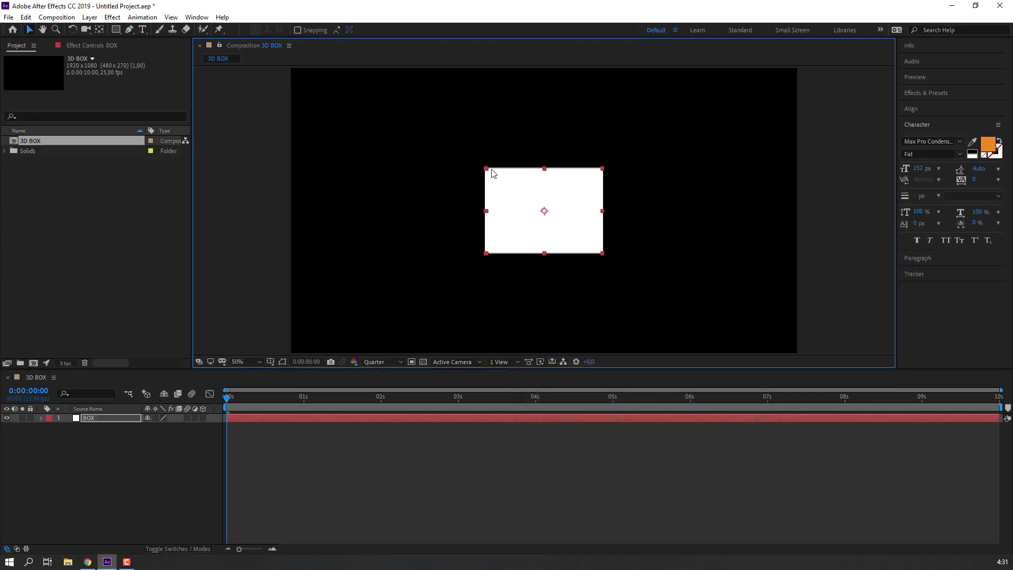
{"action": "left_click", "coordinate": [54, 440]}
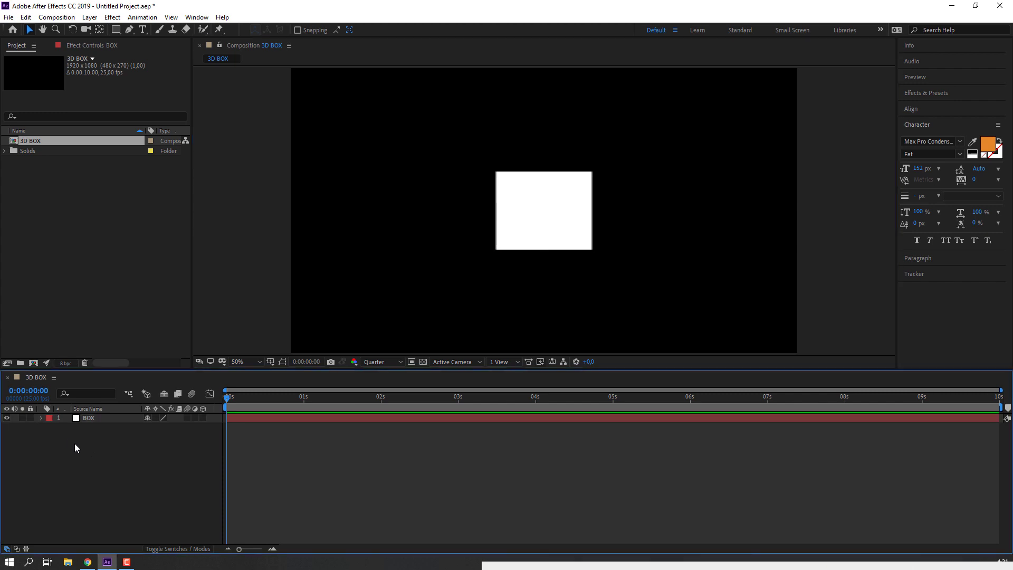
{"action": "left_click", "coordinate": [105, 420]}
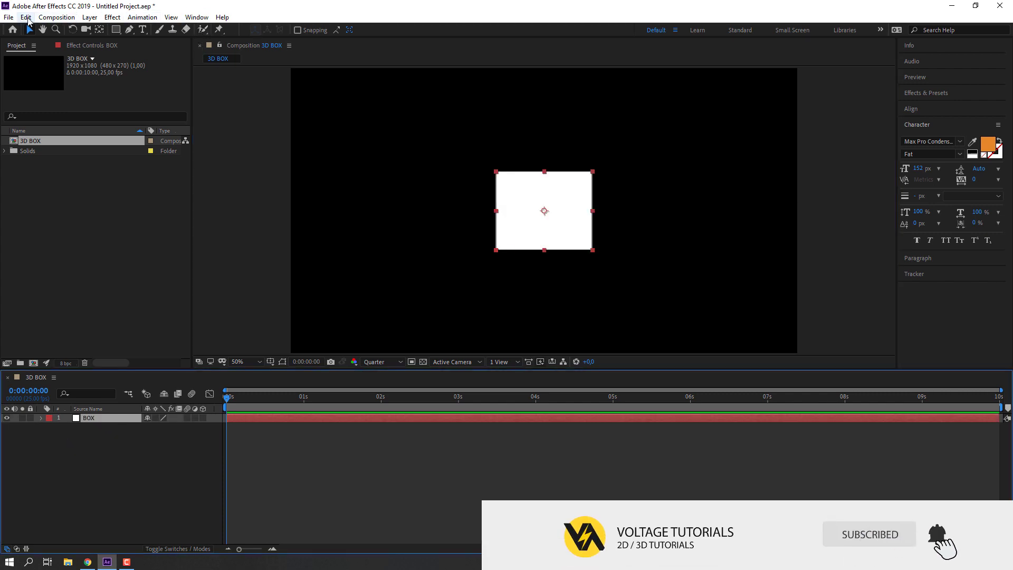
Duplicate the BOX layer five times with Edit > Duplicate to make six BOX layers
{"action": "left_click", "coordinate": [26, 17]}
{"action": "left_click", "coordinate": [45, 155]}
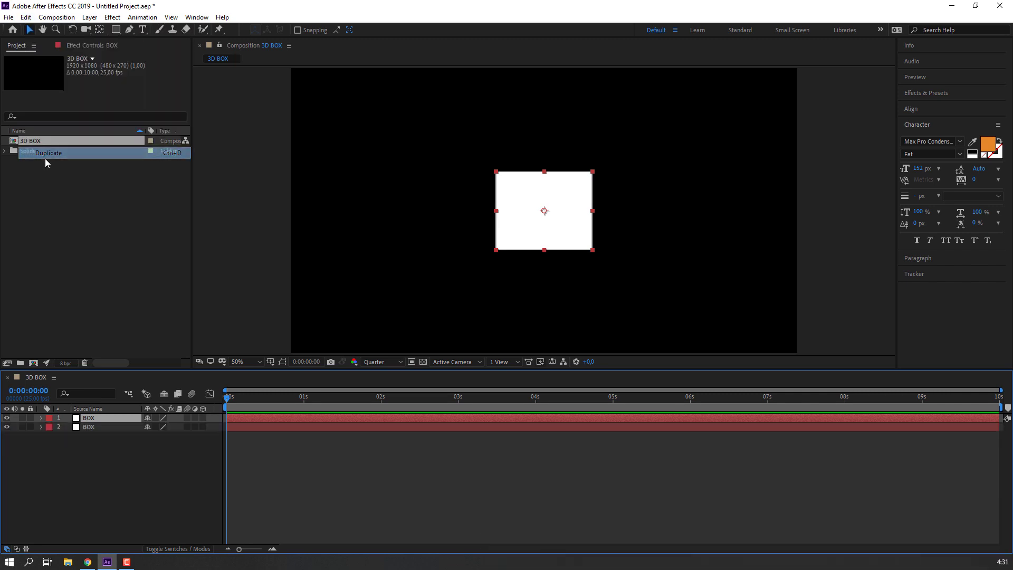
{"action": "left_click", "coordinate": [26, 17]}
{"action": "left_click", "coordinate": [29, 153]}
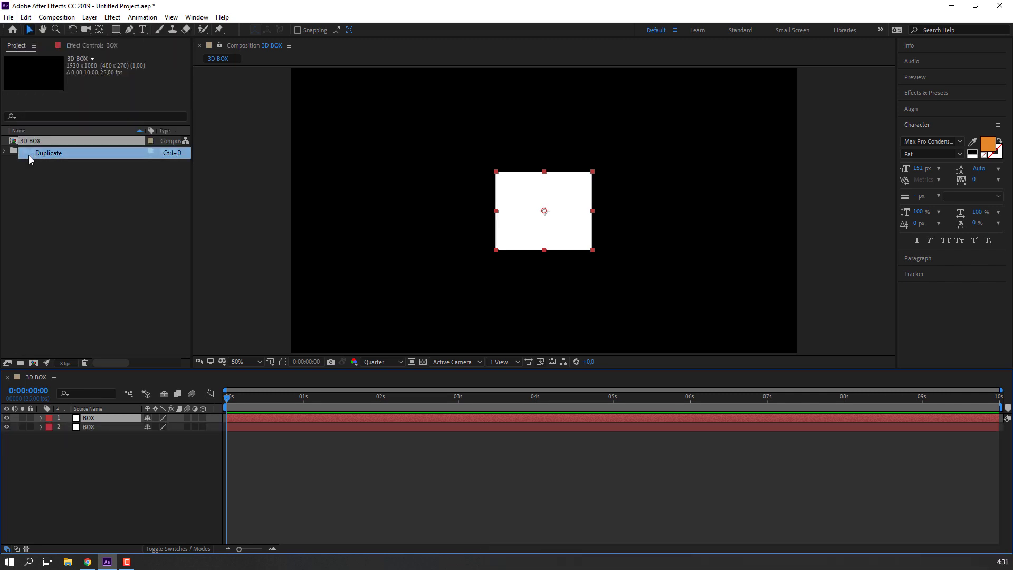
{"action": "left_click", "coordinate": [26, 17]}
{"action": "left_click", "coordinate": [43, 153]}
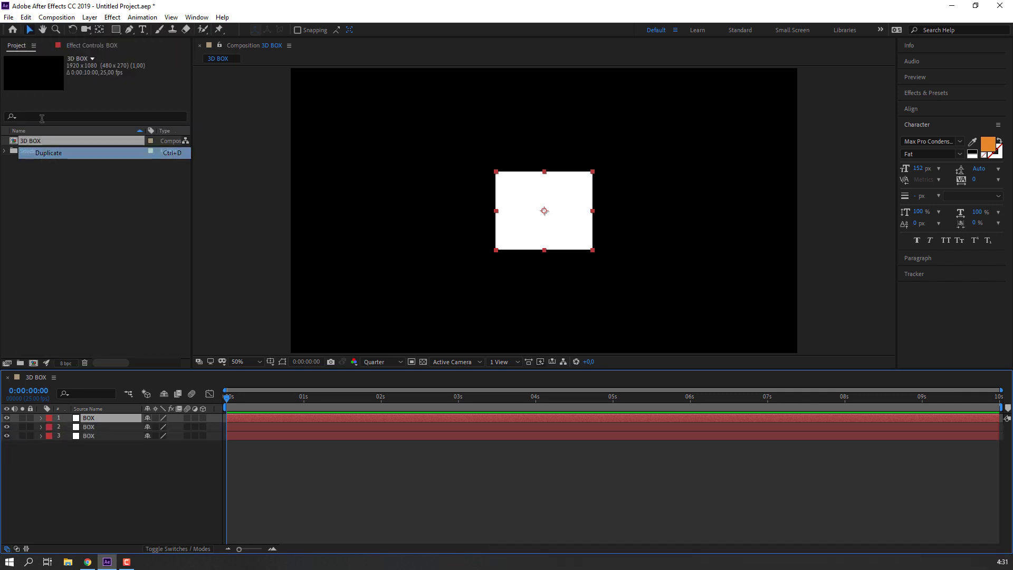
{"action": "left_click", "coordinate": [26, 17]}
{"action": "left_click", "coordinate": [31, 153]}
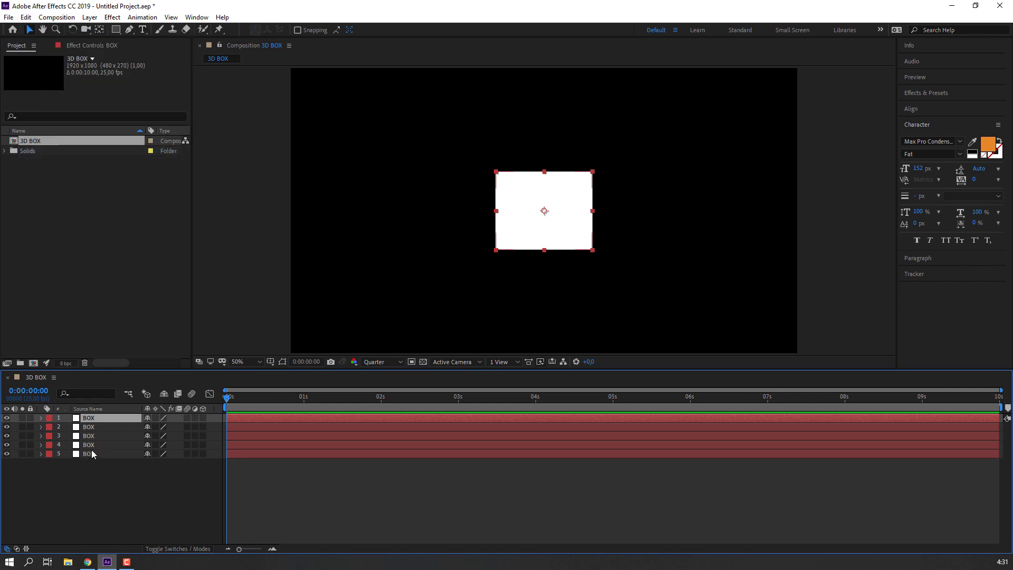
{"action": "left_click", "coordinate": [26, 17]}
{"action": "left_click", "coordinate": [37, 154]}
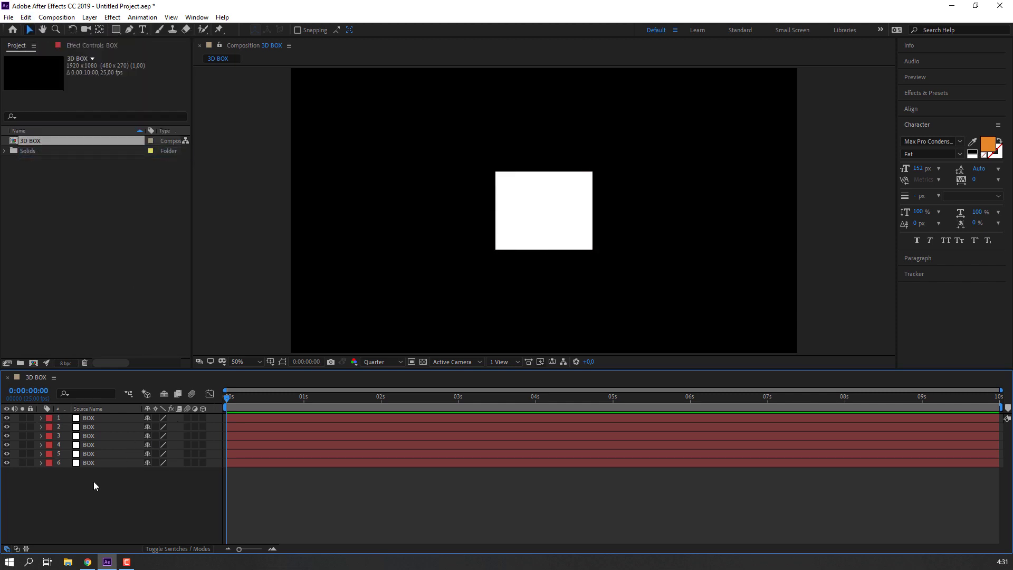
Turn on the 3D Layer switch for the BOX layers
{"action": "left_click", "coordinate": [82, 463]}
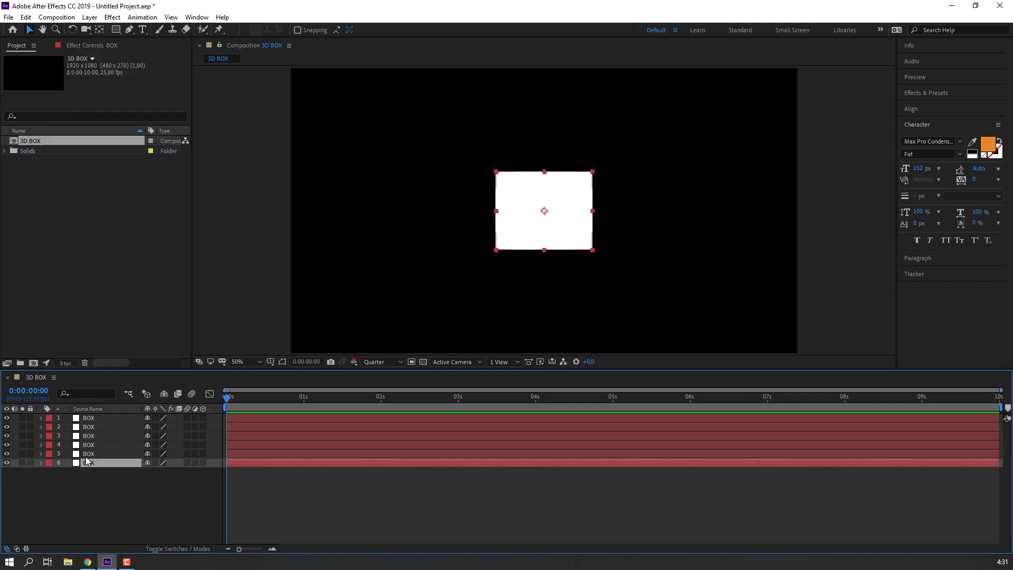
{"action": "left_click", "coordinate": [87, 455]}
{"action": "left_click", "coordinate": [102, 486]}
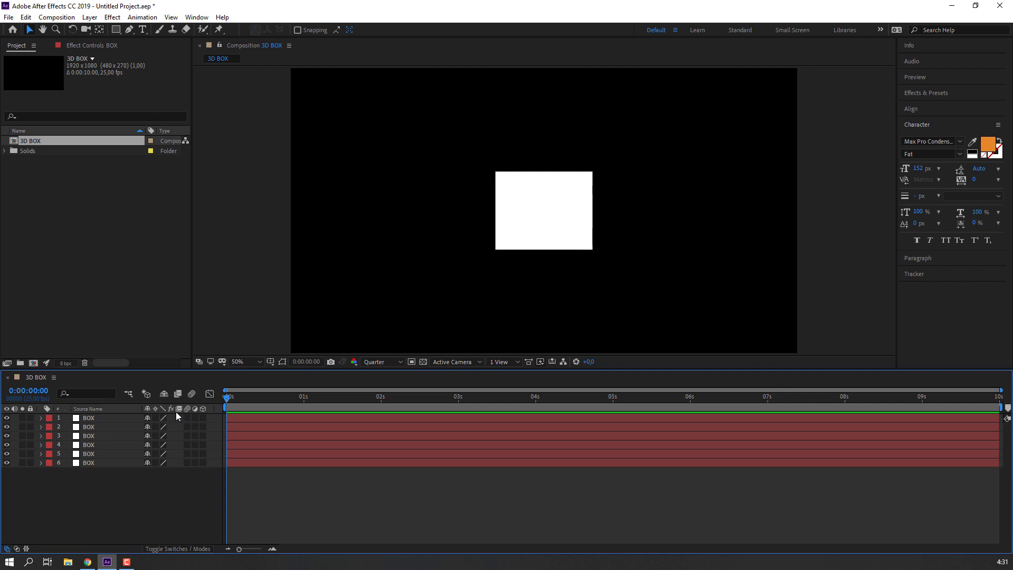
{"action": "left_click", "coordinate": [203, 417]}
{"action": "left_click", "coordinate": [202, 427]}
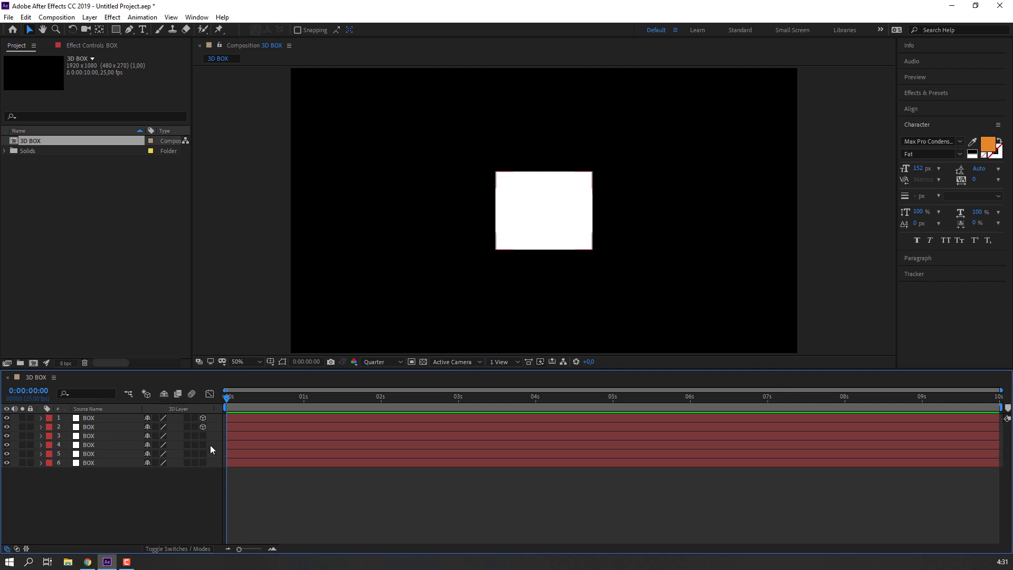
Add a new camera layer, Camera 1, with the default 50mm preset
{"action": "right_click", "coordinate": [144, 500]}
{"action": "mouse_move", "coordinate": [193, 393]}
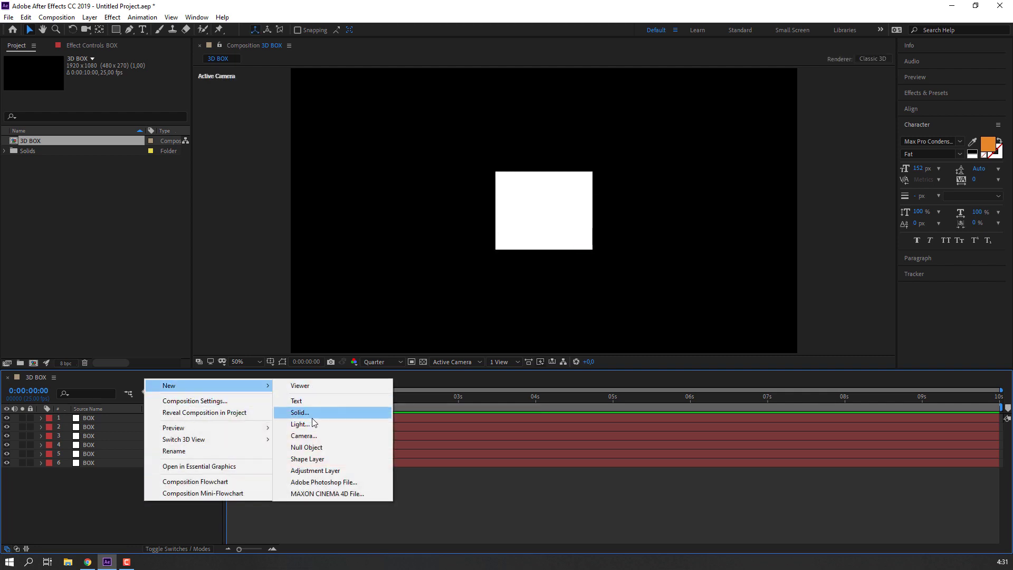
{"action": "left_click", "coordinate": [311, 443]}
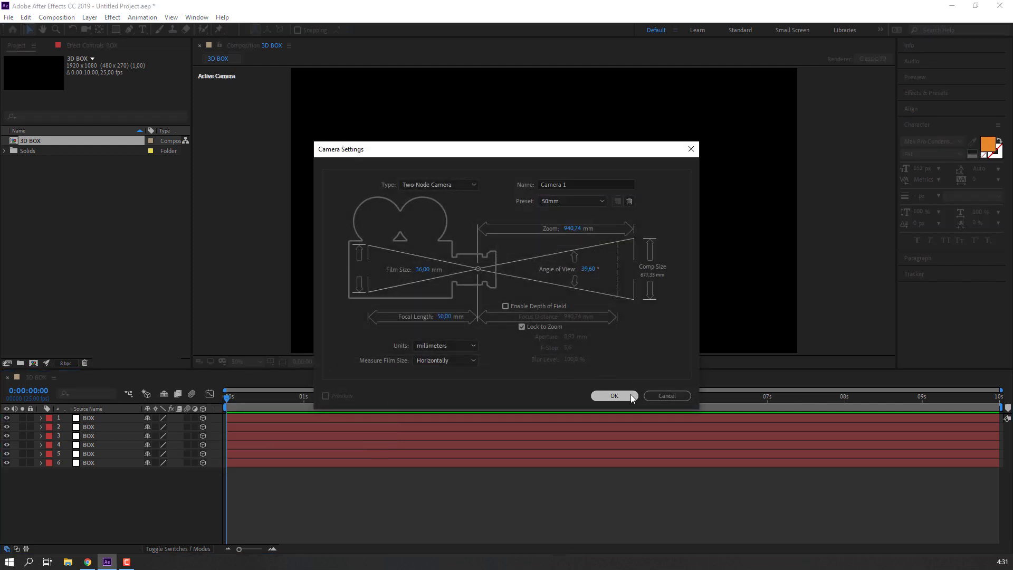
{"action": "left_click", "coordinate": [607, 396]}
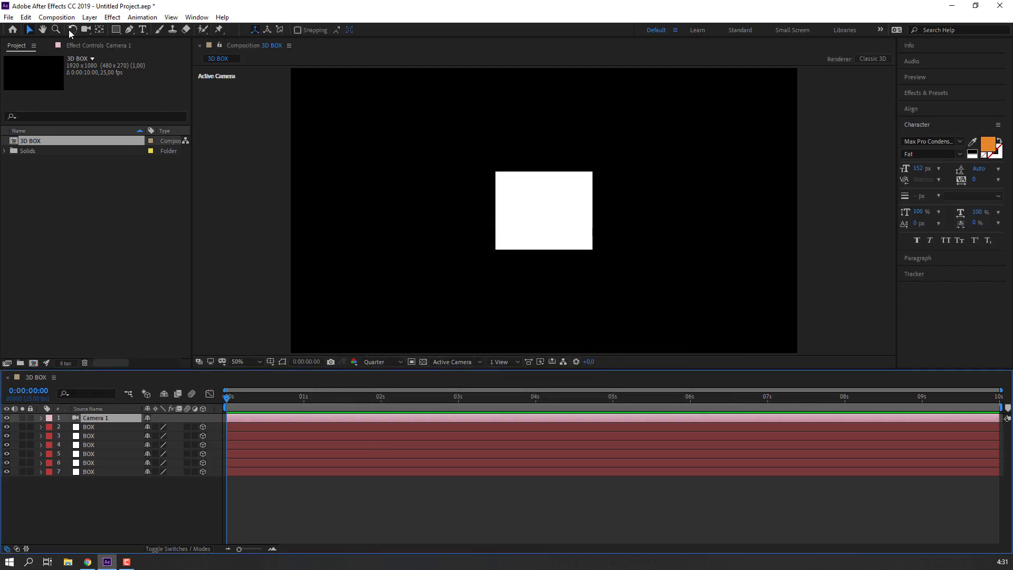
Orbit the camera to view the plane at an angle and set preview resolution to Full
{"action": "left_click", "coordinate": [86, 30]}
{"action": "left_click_drag", "start_coordinate": [493, 184], "coordinate": [541, 241]}
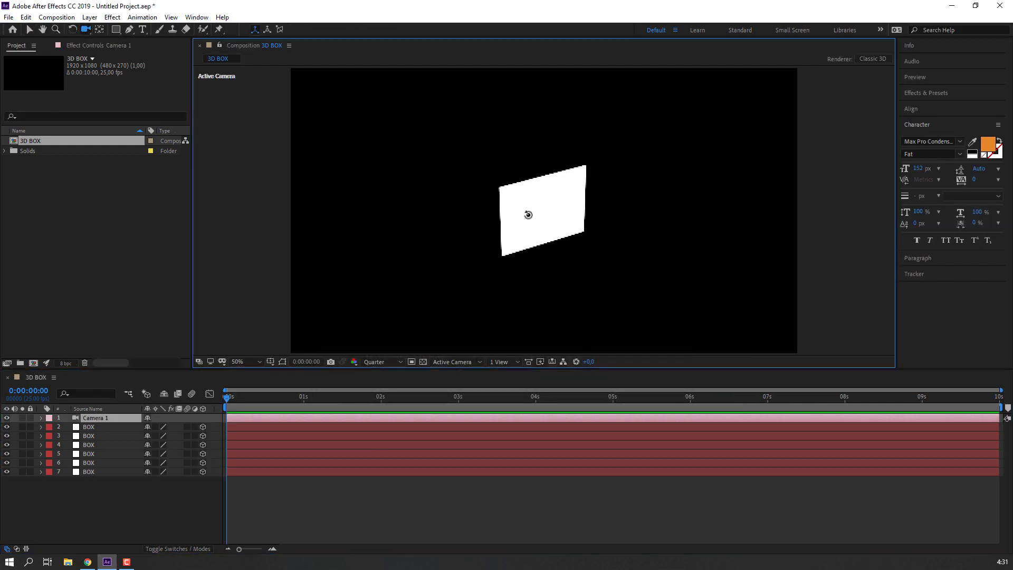
{"action": "left_click", "coordinate": [383, 362]}
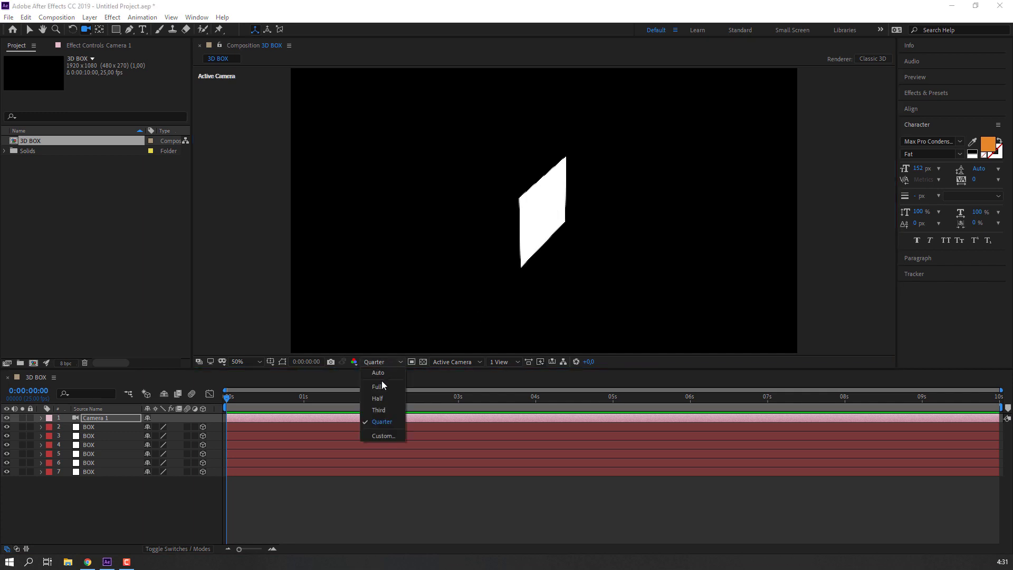
{"action": "left_click", "coordinate": [396, 381]}
Switch back to the Selection tool and select BOX layer 6
{"action": "left_click", "coordinate": [29, 30]}
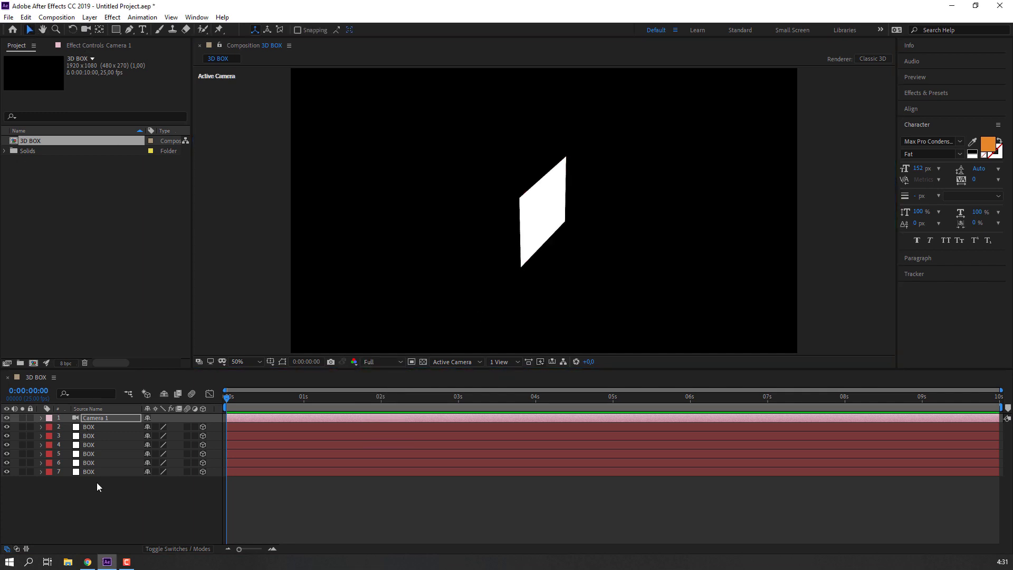
{"action": "left_click", "coordinate": [92, 485]}
{"action": "left_click", "coordinate": [90, 464]}
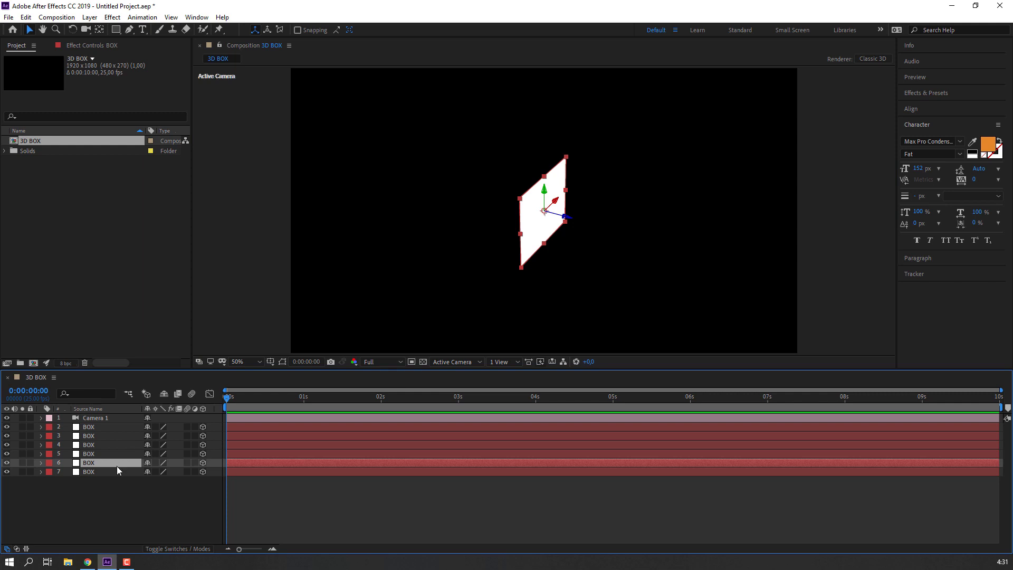
{"action": "left_click", "coordinate": [196, 18]}
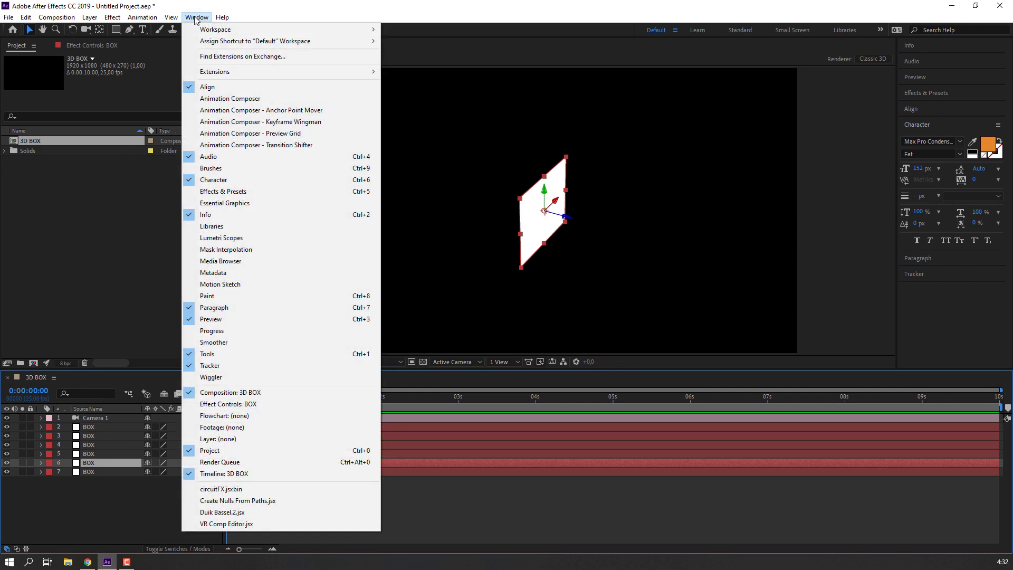
Use Animation Composer's Anchor Point Mover to put layer 6's anchor on its right edge
{"action": "left_click", "coordinate": [252, 110]}
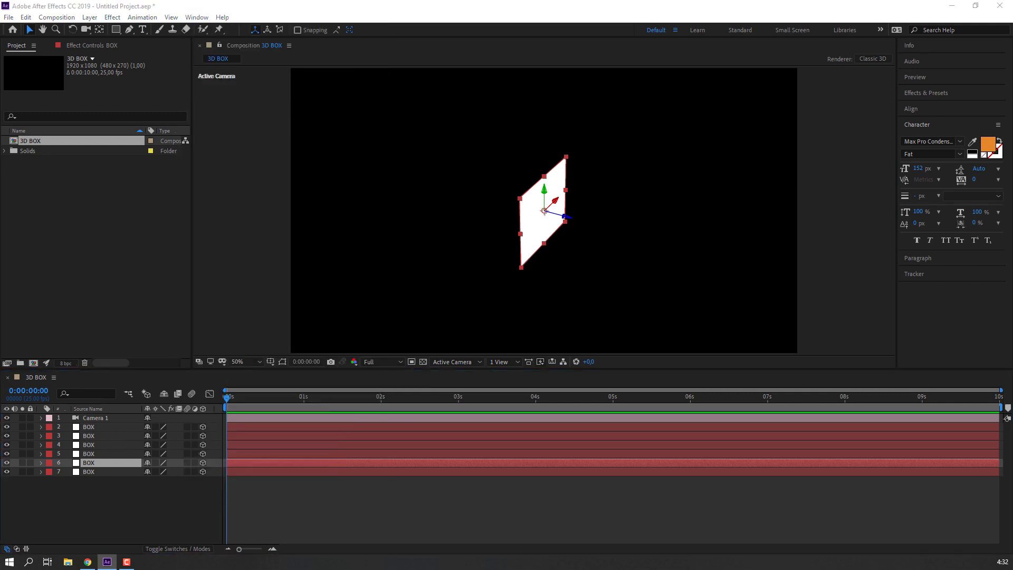
{"action": "left_click_drag", "start_coordinate": [134, 253], "coordinate": [864, 188]}
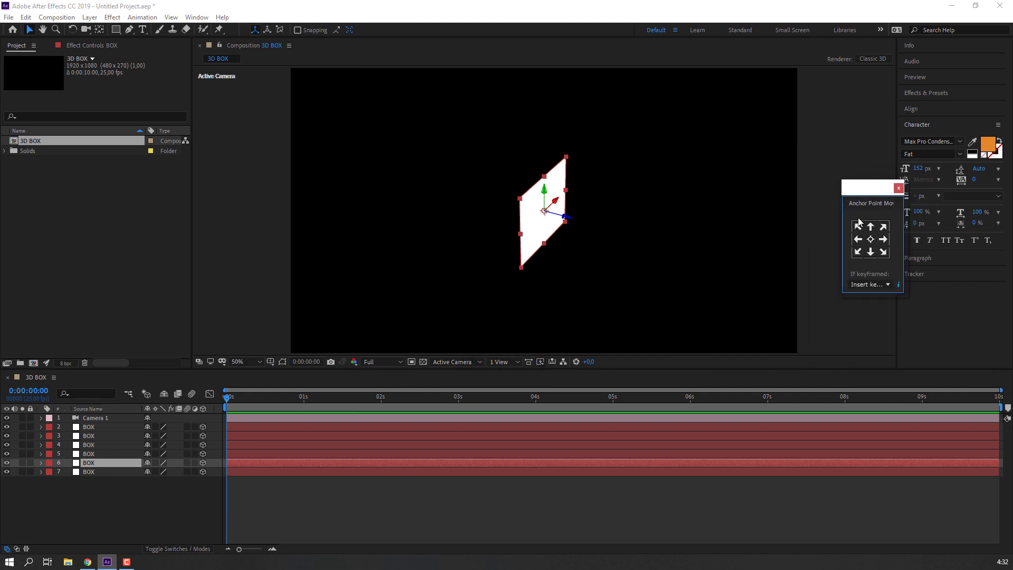
{"action": "left_click", "coordinate": [882, 239]}
Set BOX layer 6's Y Rotation to 90° to form a corner
{"action": "left_click", "coordinate": [91, 464]}
{"action": "key", "text": "r"}
{"action": "left_click", "coordinate": [158, 490]}
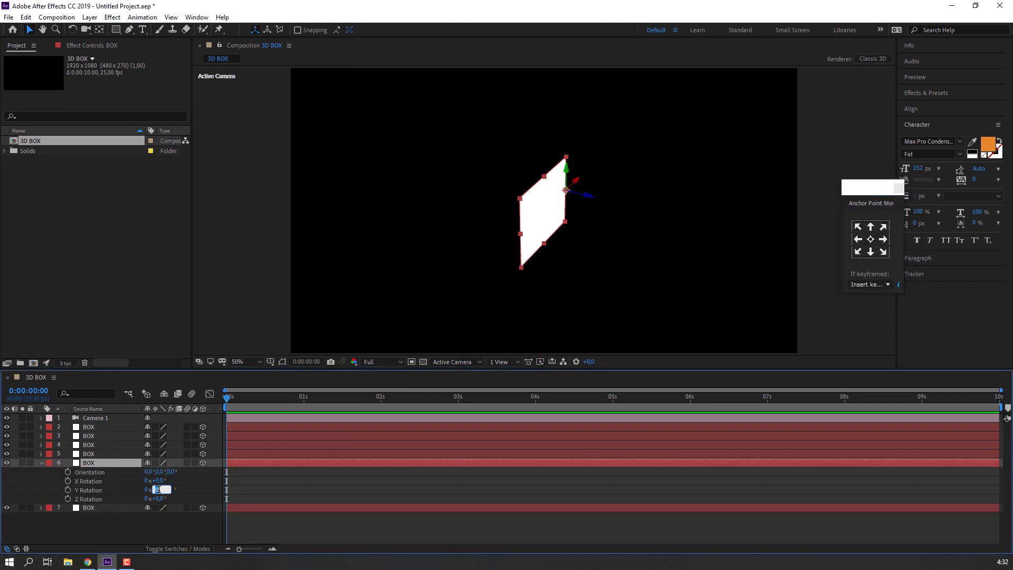
{"action": "left_click_drag", "start_coordinate": [161, 490], "coordinate": [190, 489]}
{"action": "left_click", "coordinate": [159, 490]}
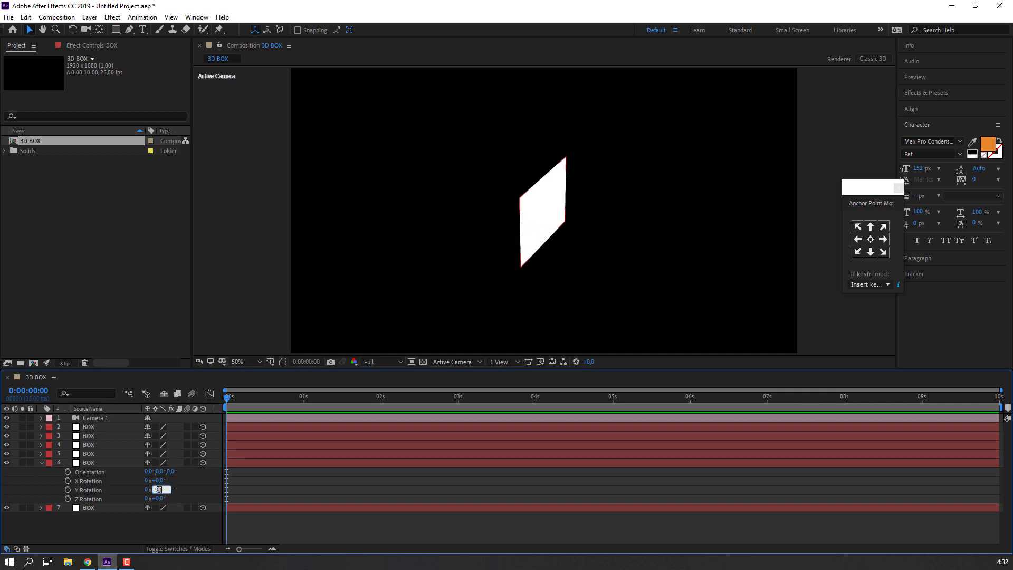
{"action": "type", "text": "90"}
{"action": "key", "text": "Return"}
{"action": "left_click", "coordinate": [364, 493]}
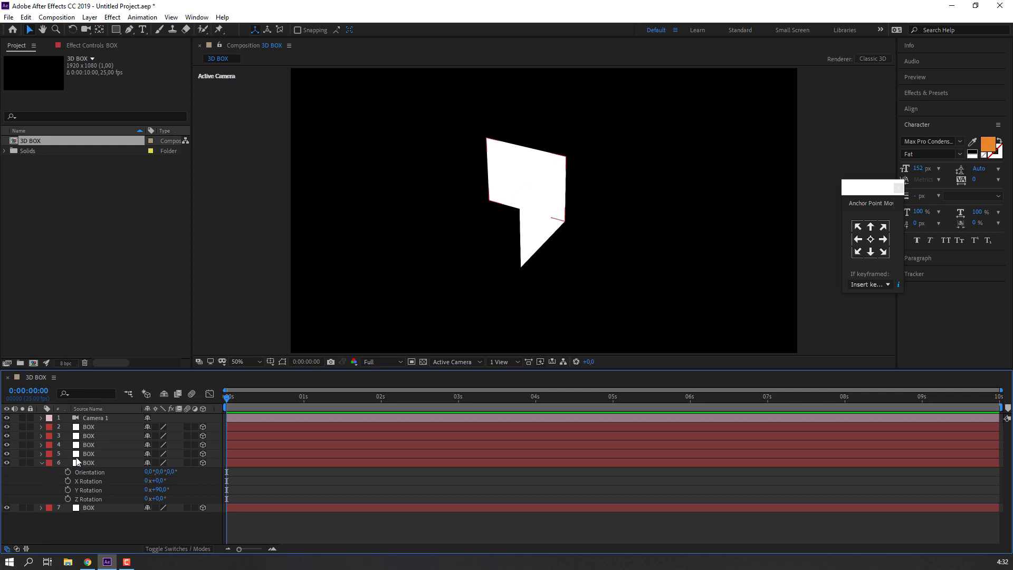
{"action": "left_click", "coordinate": [92, 463]}
Apply the Fill effect to BOX layer 6 and colour it a light red
{"action": "left_click", "coordinate": [939, 99]}
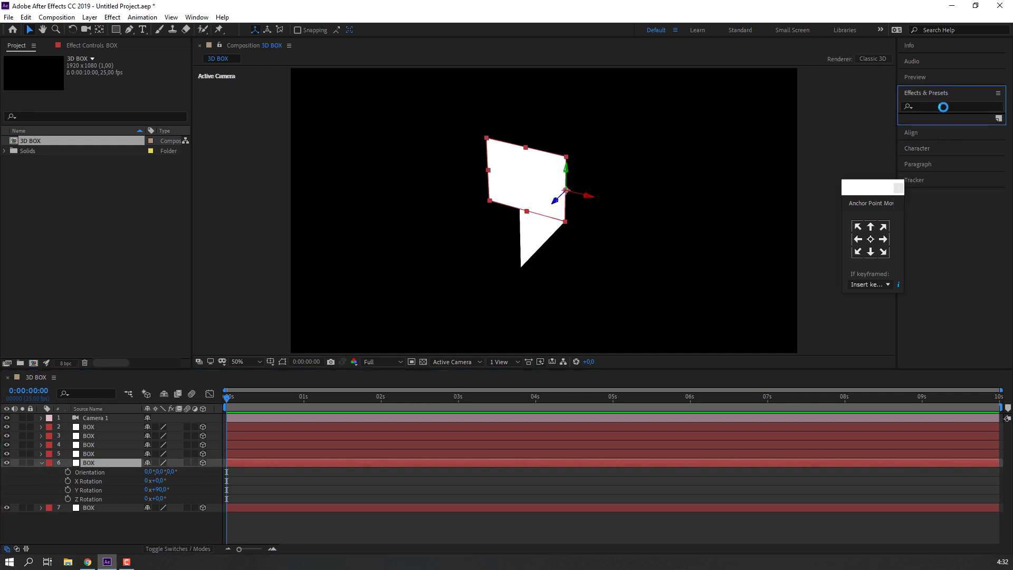
{"action": "left_click", "coordinate": [945, 106]}
{"action": "type", "text": "fill"}
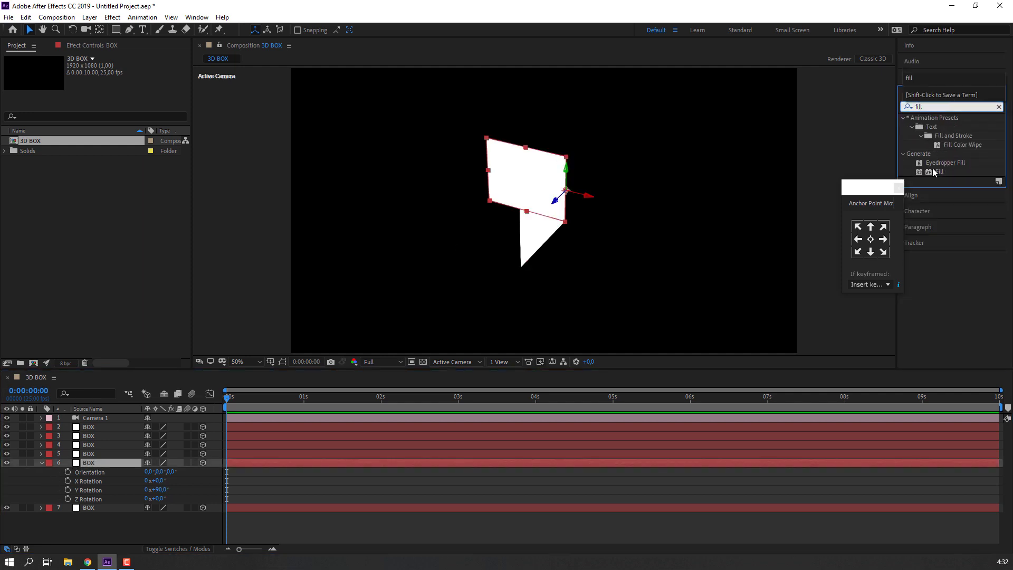
{"action": "left_click_drag", "start_coordinate": [940, 172], "coordinate": [84, 464]}
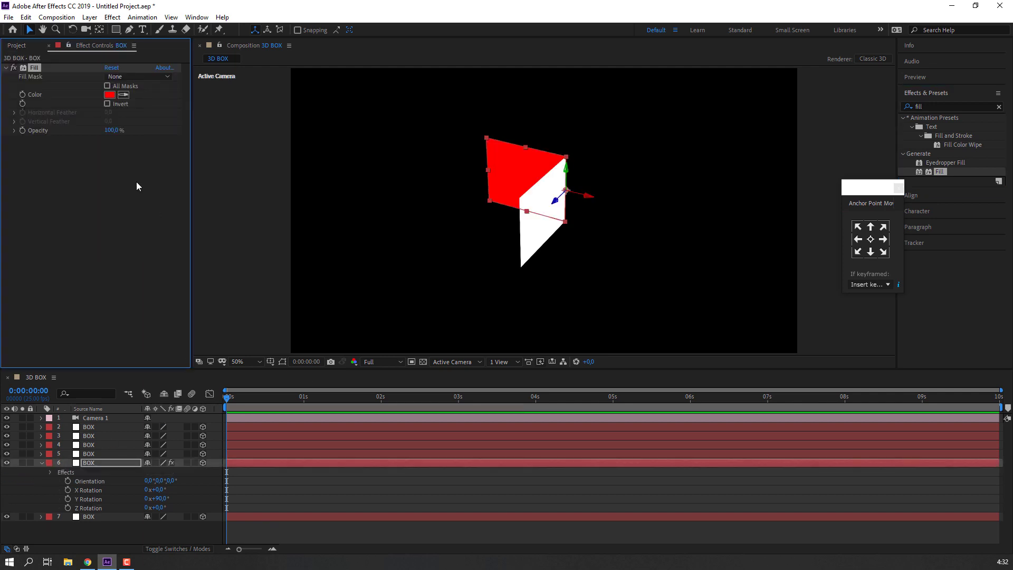
{"action": "left_click", "coordinate": [109, 95]}
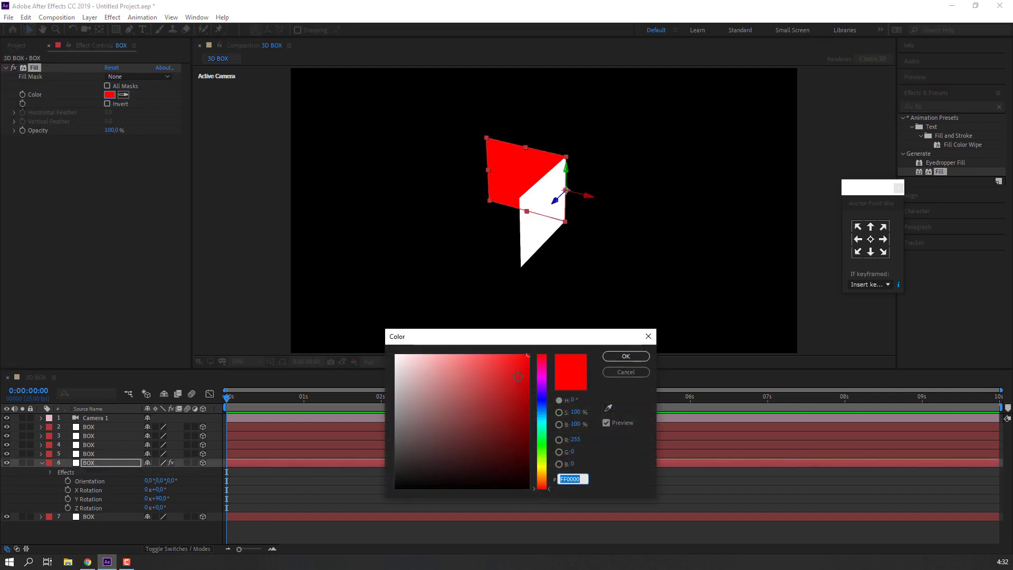
{"action": "left_click", "coordinate": [480, 354]}
{"action": "left_click", "coordinate": [617, 358]}
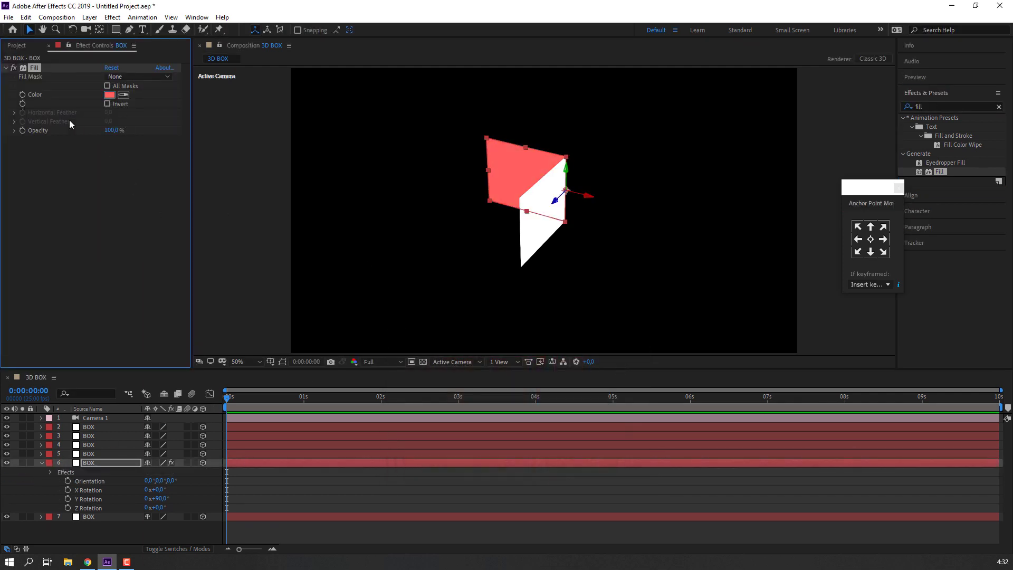
{"action": "left_click", "coordinate": [6, 68]}
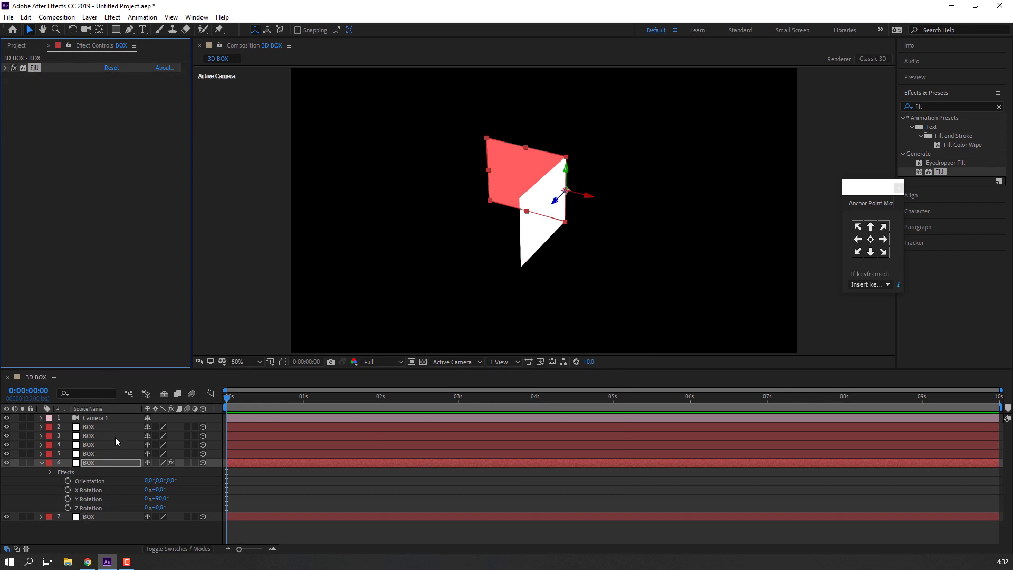
Paste the Fill onto layer 7 as darker red E84C4C and hide layers 1–5
{"action": "left_click", "coordinate": [87, 516]}
{"action": "key", "text": "ctrl+v"}
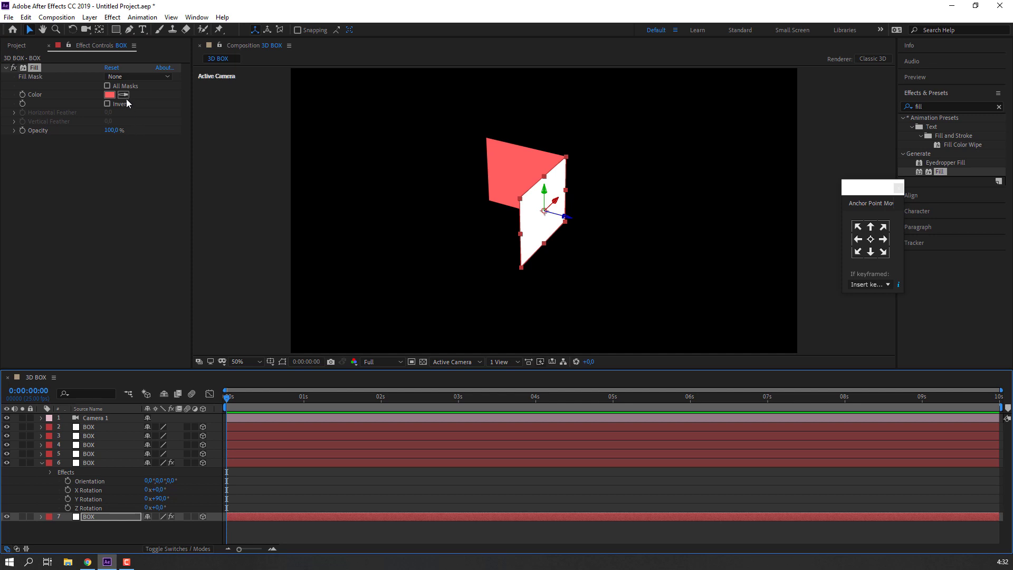
{"action": "left_click", "coordinate": [109, 95]}
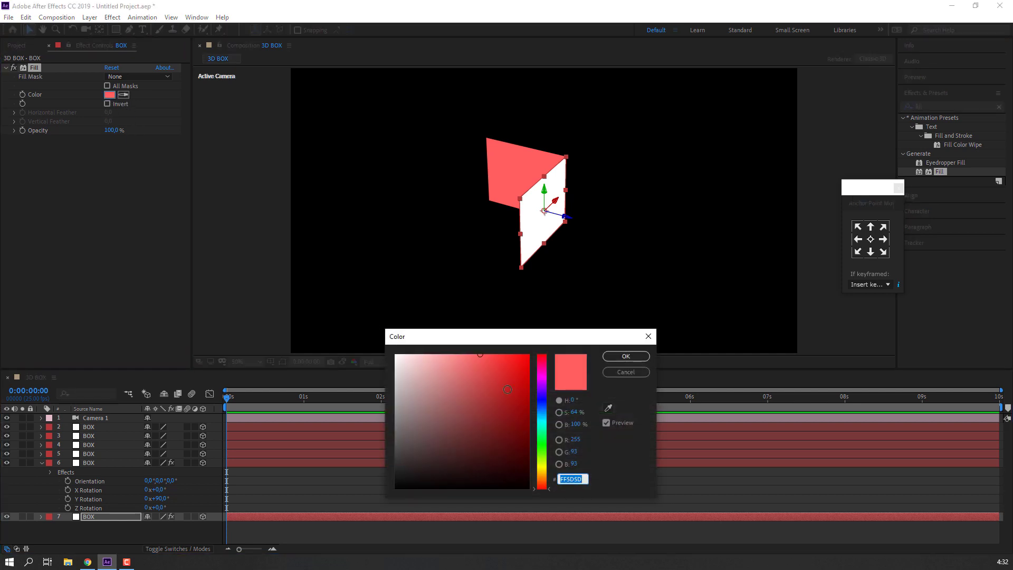
{"action": "left_click_drag", "start_coordinate": [453, 376], "coordinate": [485, 377]}
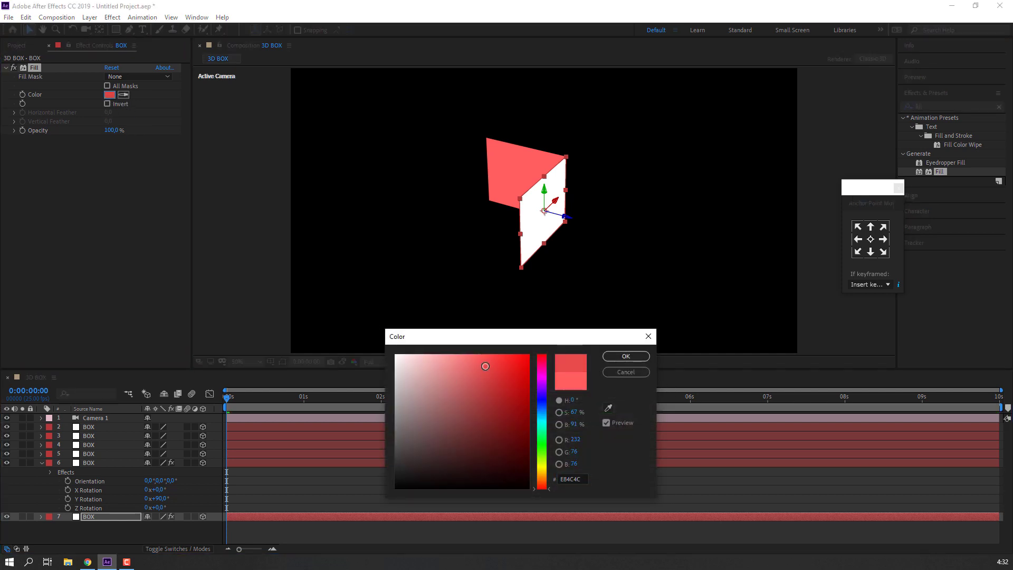
{"action": "left_click", "coordinate": [626, 356]}
{"action": "left_click", "coordinate": [42, 463]}
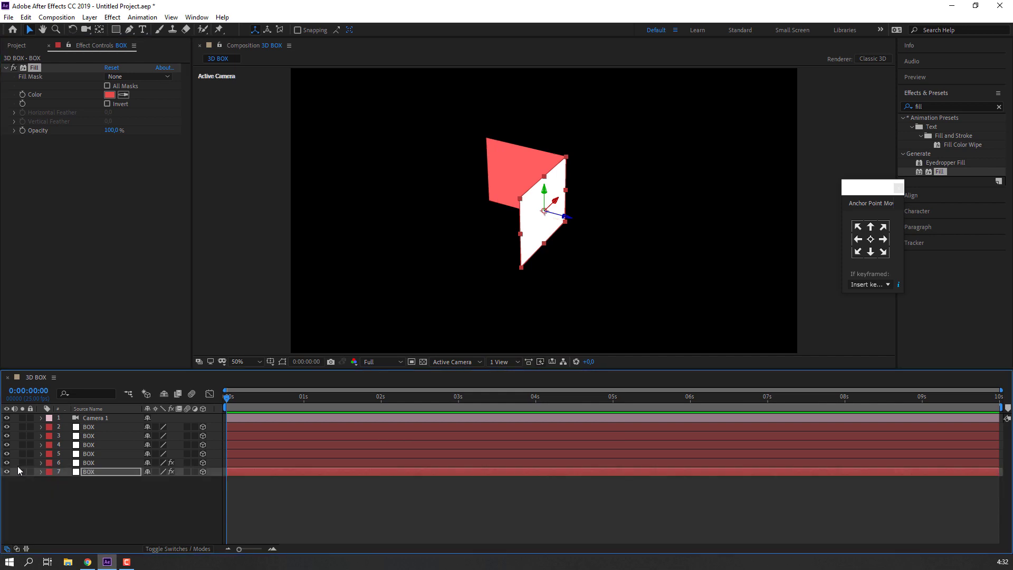
{"action": "left_click_drag", "start_coordinate": [6, 454], "coordinate": [7, 418]}
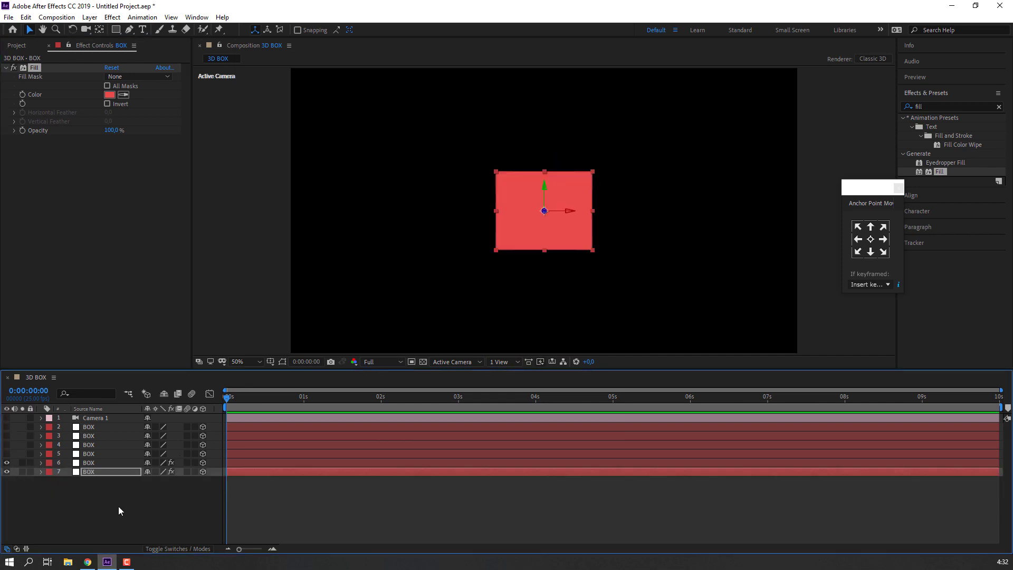
Turn Camera 1 back on and orbit to see the box's front and side
{"action": "left_click", "coordinate": [87, 516]}
{"action": "left_click", "coordinate": [7, 418]}
{"action": "key", "text": "c"}
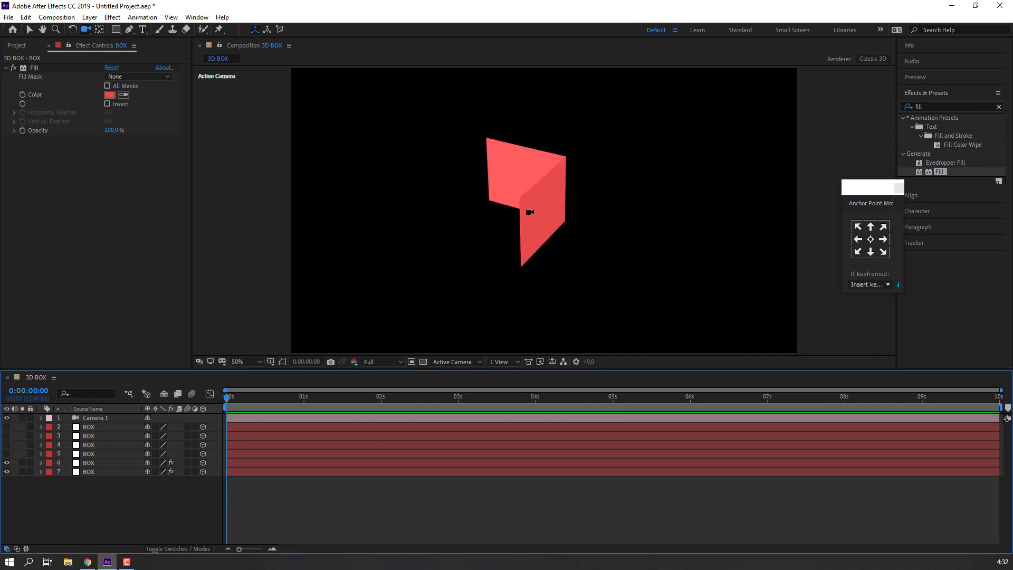
{"action": "mouse_move", "coordinate": [487, 217]}
{"action": "left_mouse_down"}
{"action": "mouse_move", "coordinate": [455, 193]}
{"action": "mouse_move", "coordinate": [547, 211]}
{"action": "left_mouse_up"}
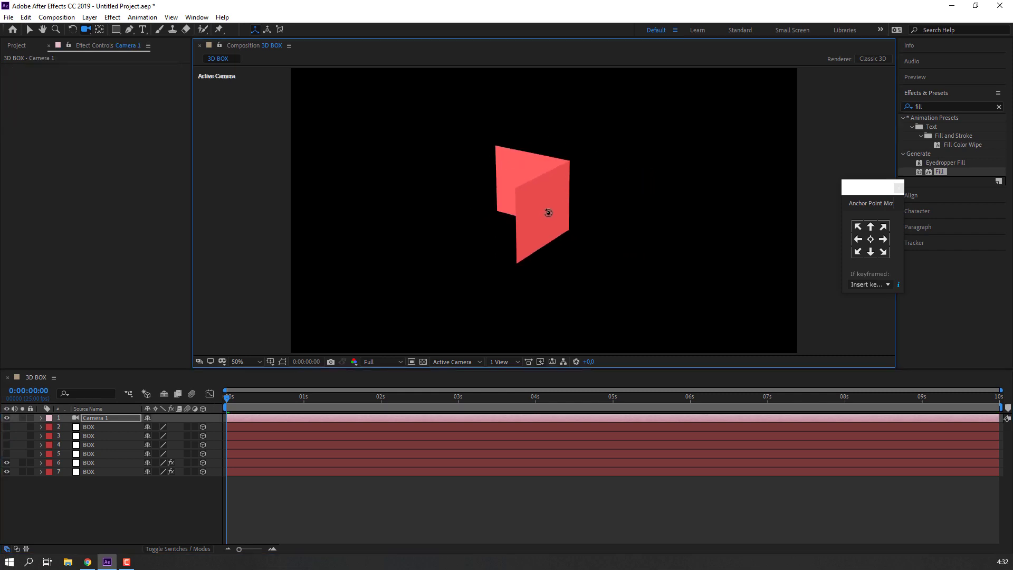
{"action": "key", "text": "F2"}
{"action": "key", "text": "v"}
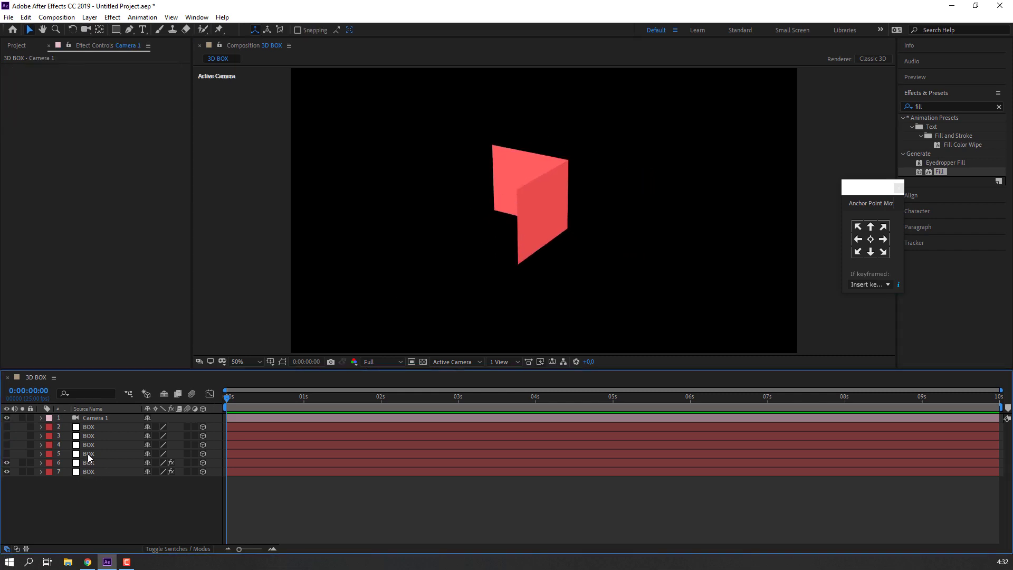
Show BOX layer 5, paste the Fill effect onto it, and colour it pale red EF7070
{"action": "left_click", "coordinate": [88, 455]}
{"action": "left_click", "coordinate": [7, 454]}
{"action": "key", "text": "ctrl+alt+shift+e"}
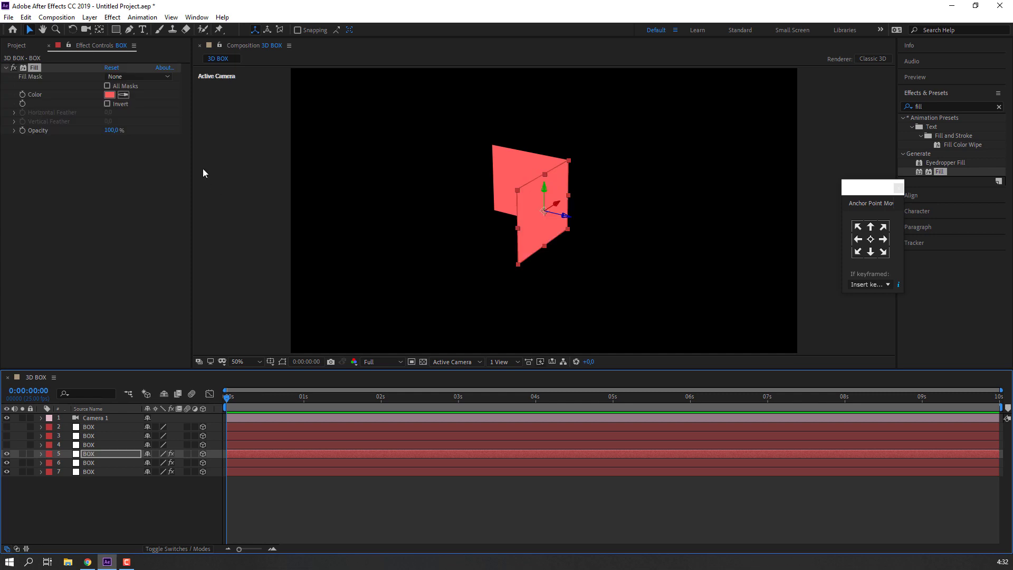
{"action": "left_click", "coordinate": [109, 97]}
{"action": "left_click_drag", "start_coordinate": [479, 366], "coordinate": [466, 362]}
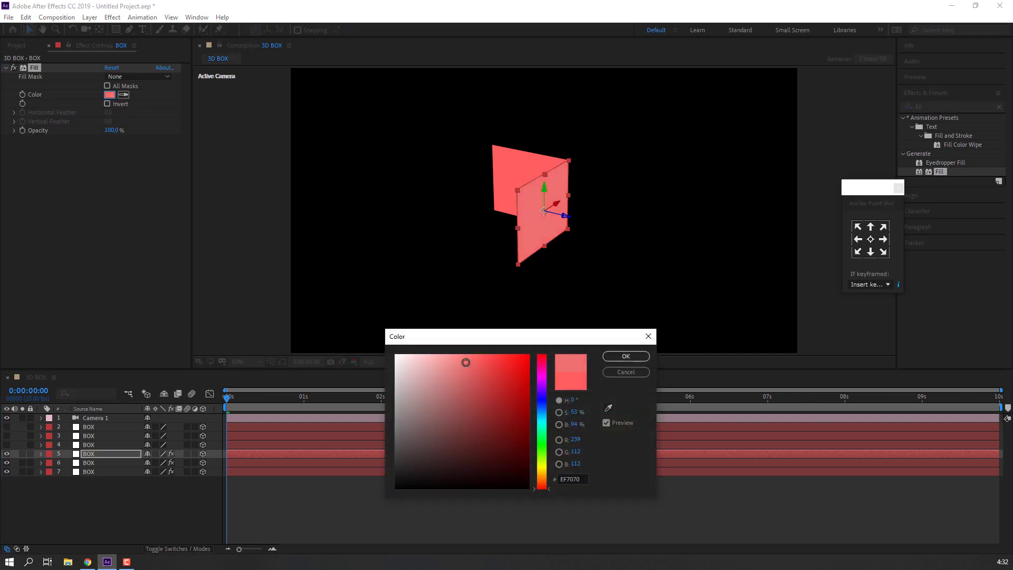
{"action": "left_click", "coordinate": [610, 358]}
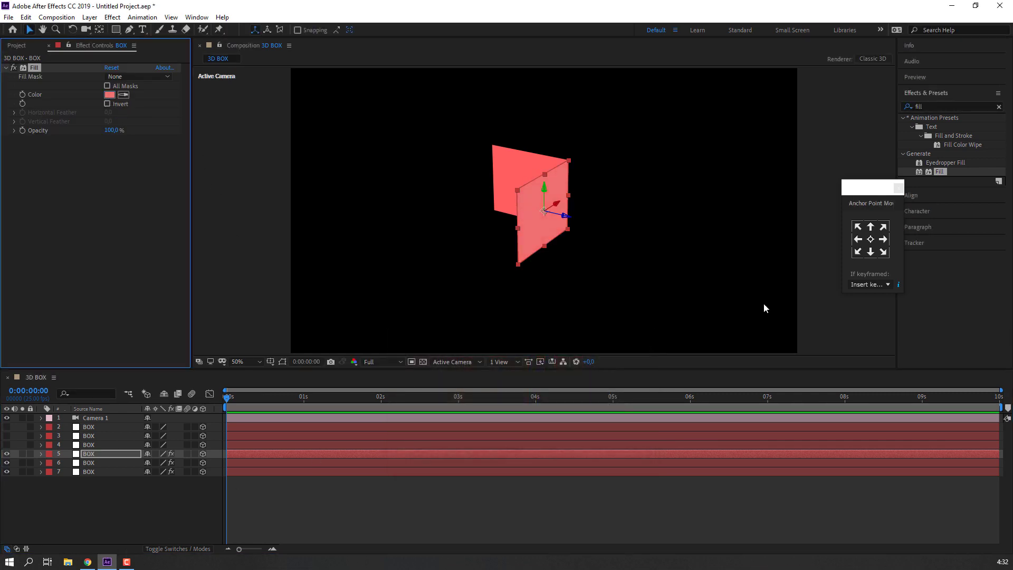
Move layer 5's anchor to its left edge and reveal its Y Rotation for editing
{"action": "left_click", "coordinate": [856, 241]}
{"action": "left_click", "coordinate": [92, 455]}
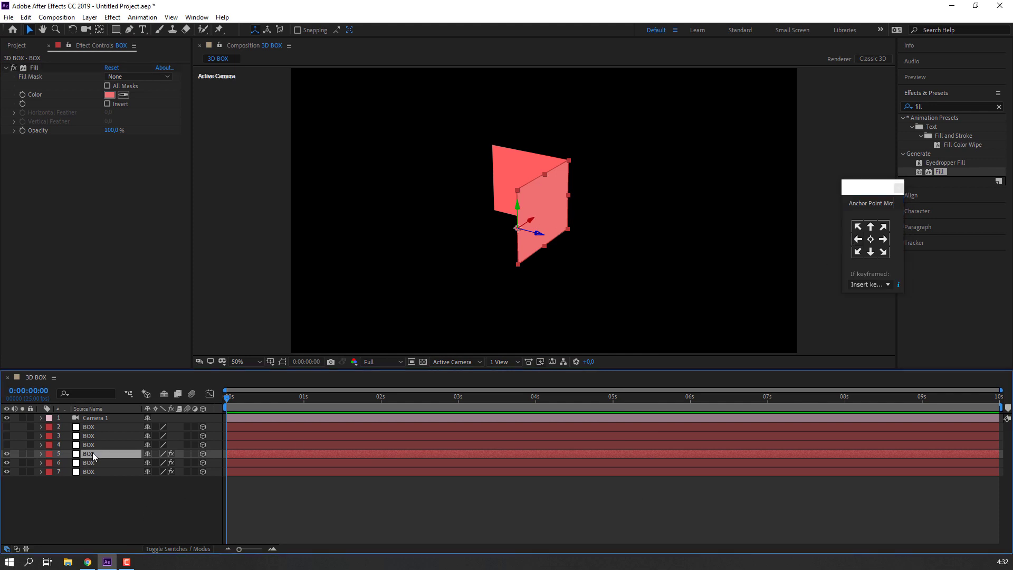
{"action": "key", "text": "r"}
{"action": "left_click", "coordinate": [159, 481]}
Set layer 5's Y Rotation to -90° and orbit to check the three-walled box
{"action": "type", "text": "-90"}
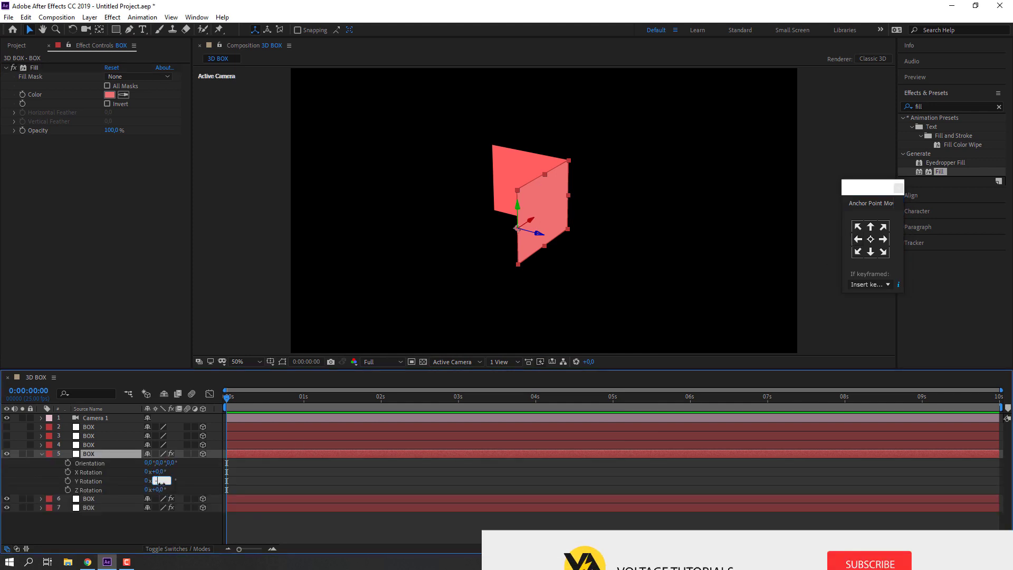
{"action": "key", "text": "Return"}
{"action": "left_click", "coordinate": [182, 528]}
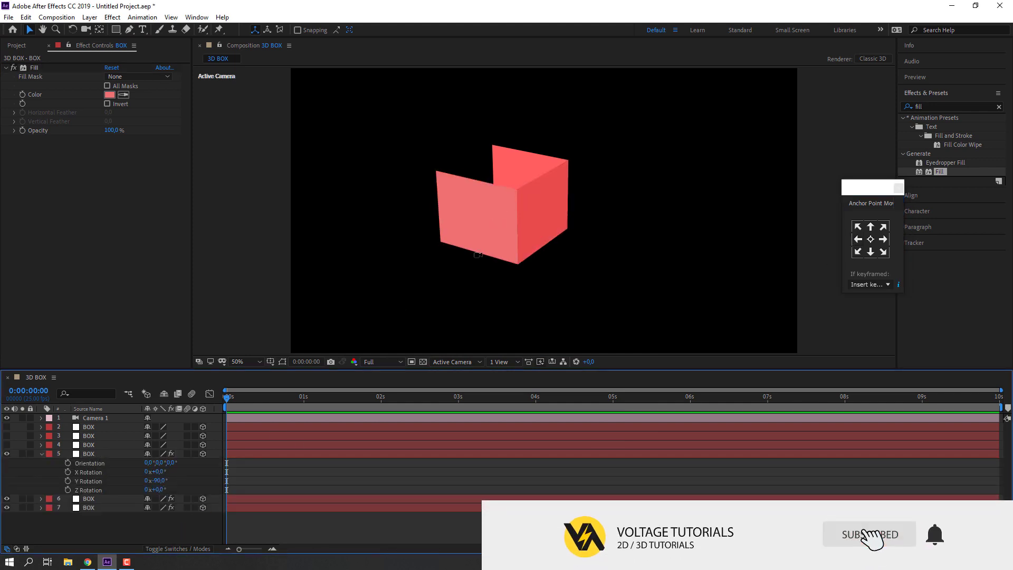
{"action": "key", "text": "c"}
{"action": "mouse_move", "coordinate": [390, 243]}
{"action": "left_mouse_down"}
{"action": "mouse_move", "coordinate": [408, 189]}
{"action": "mouse_move", "coordinate": [552, 244]}
{"action": "left_mouse_up"}
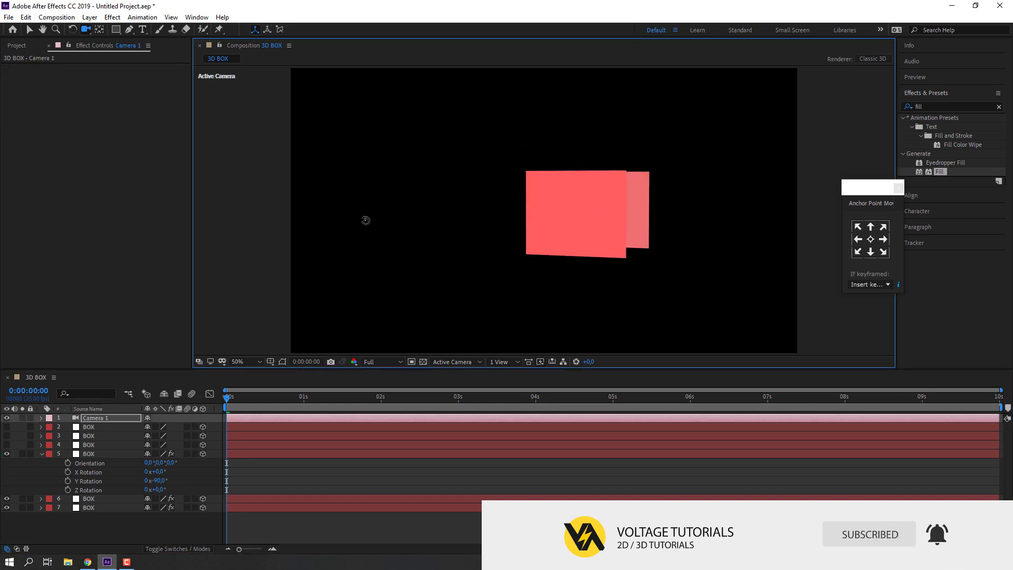
{"action": "key", "text": "v"}
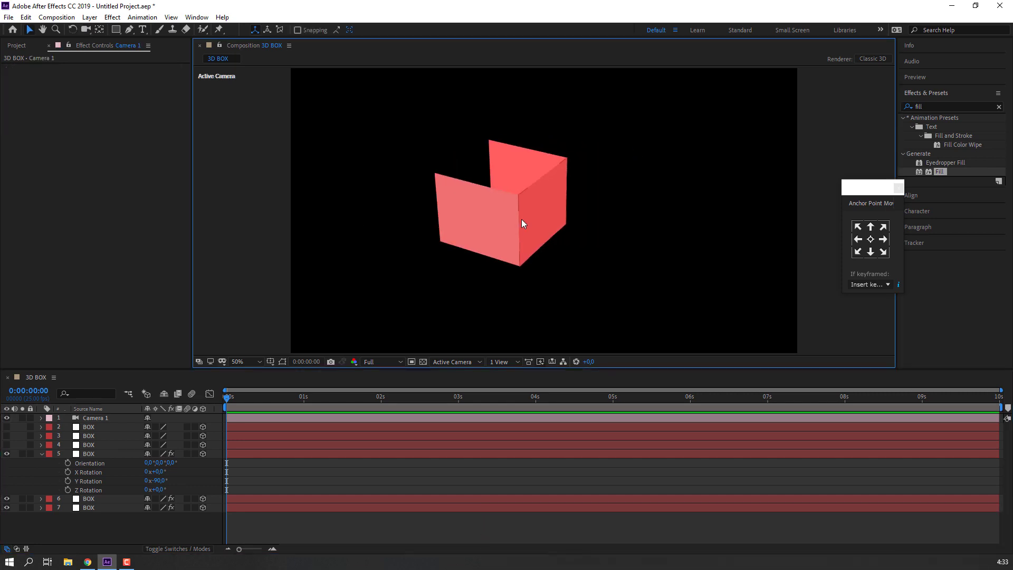
{"action": "left_click", "coordinate": [518, 232]}
{"action": "left_click", "coordinate": [480, 213]}
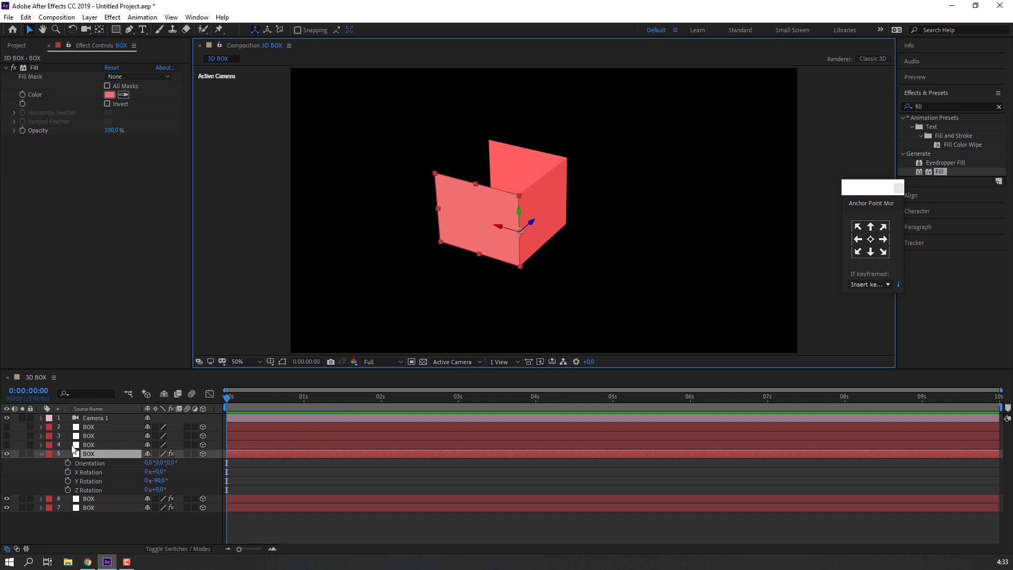
{"action": "left_click", "coordinate": [42, 453]}
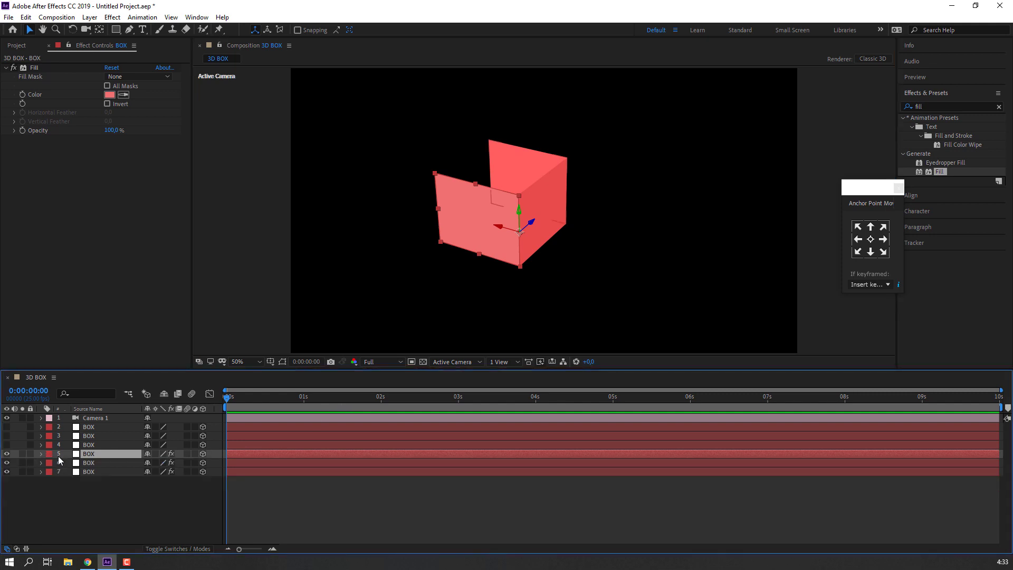
Duplicate BOX layer 5 as layer 8, then trial and undo a rotation on layer 5
{"action": "left_click", "coordinate": [31, 18]}
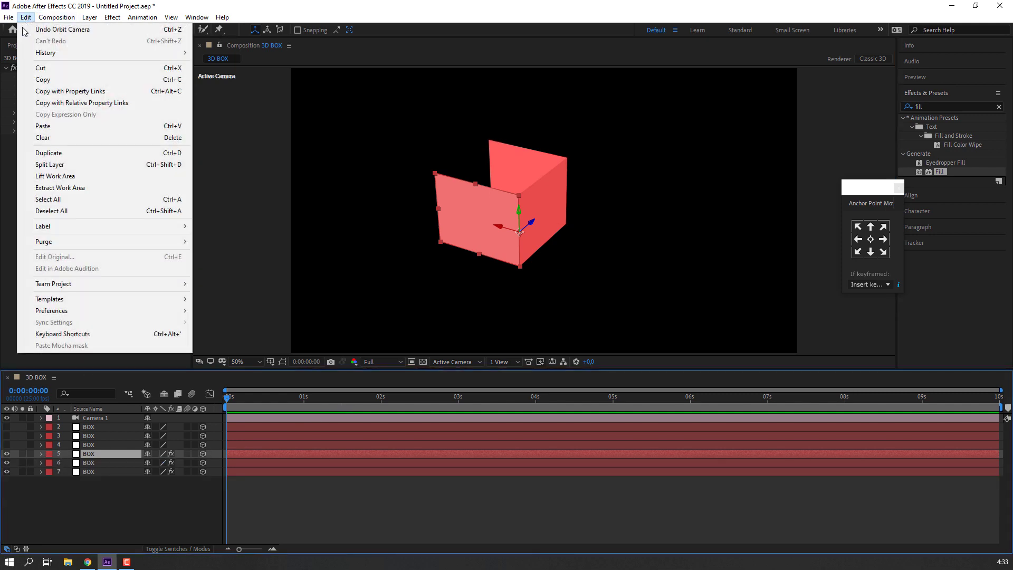
{"action": "left_click", "coordinate": [55, 153]}
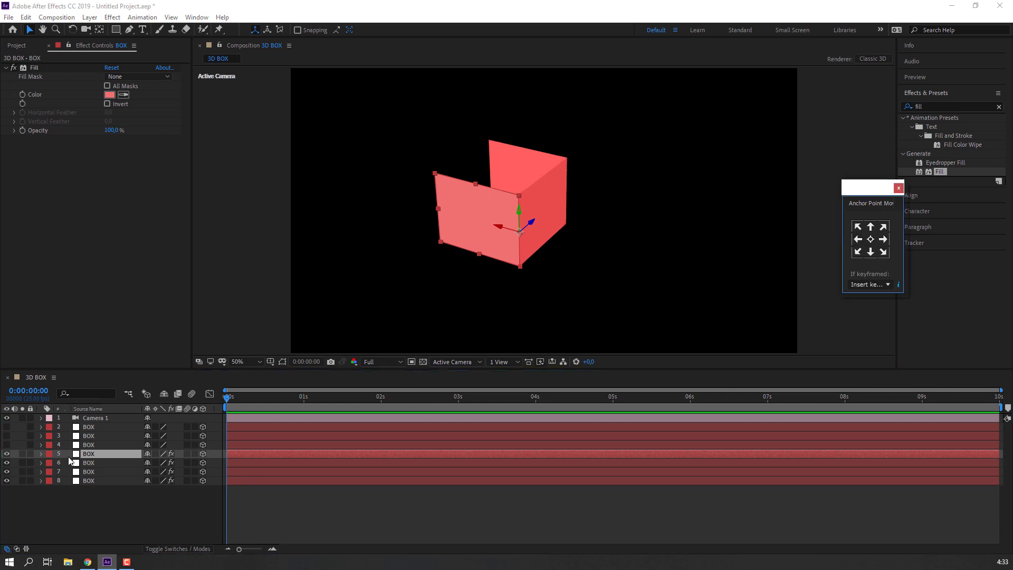
{"action": "key", "text": "r"}
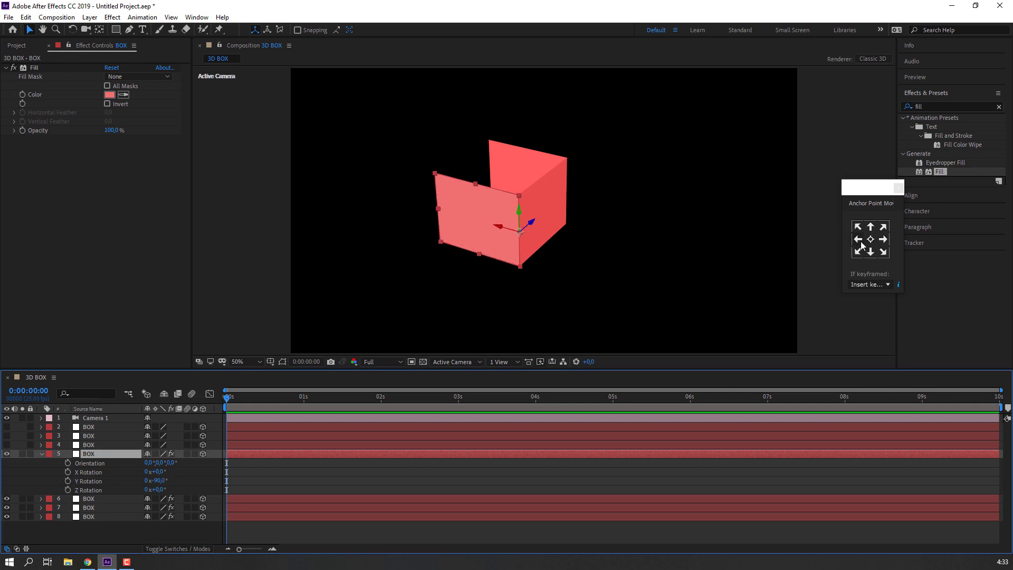
{"action": "left_click_drag", "start_coordinate": [163, 480], "coordinate": [177, 480]}
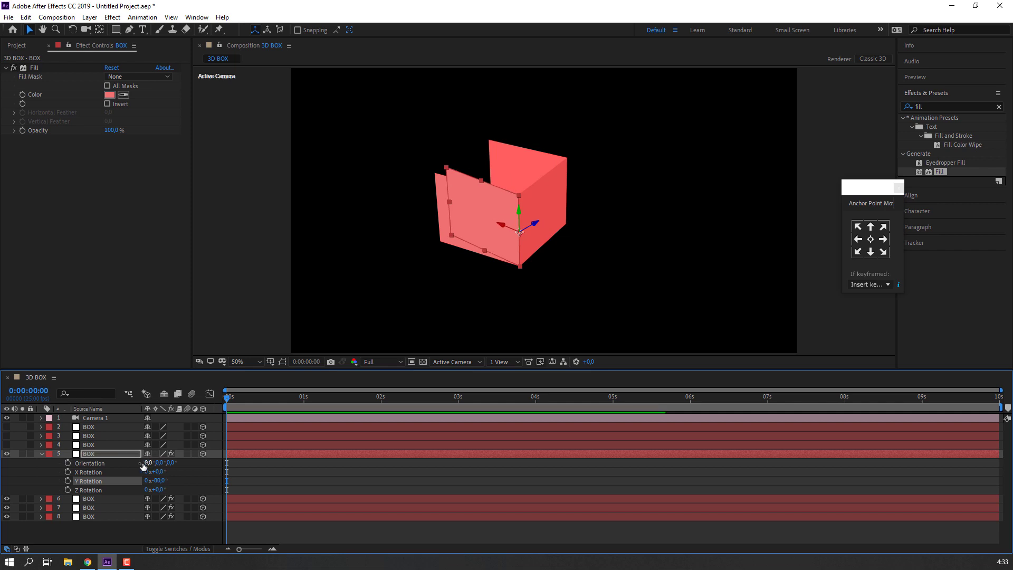
{"action": "key", "text": "ctrl+z"}
{"action": "left_click", "coordinate": [41, 453]}
Solo layer 5, move its anchor to the left edge, then unsolo it
{"action": "left_click", "coordinate": [22, 454]}
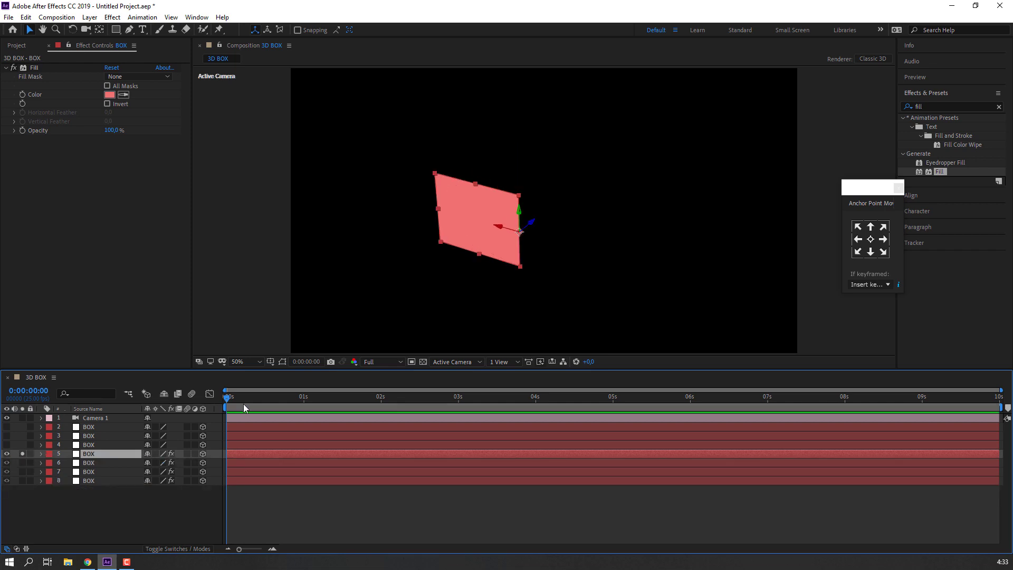
{"action": "left_click_drag", "start_coordinate": [864, 191], "coordinate": [849, 193]}
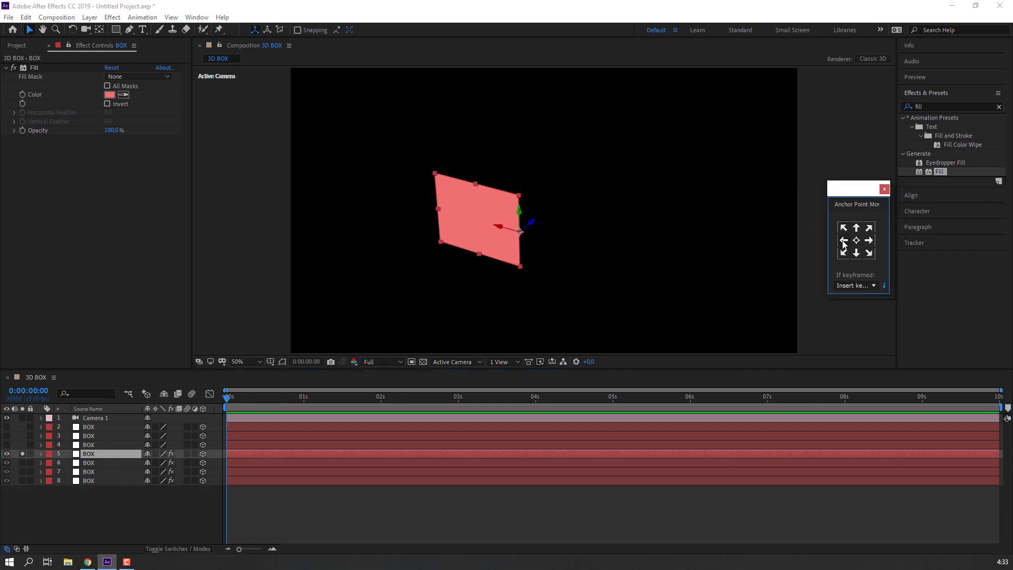
{"action": "left_click", "coordinate": [869, 242]}
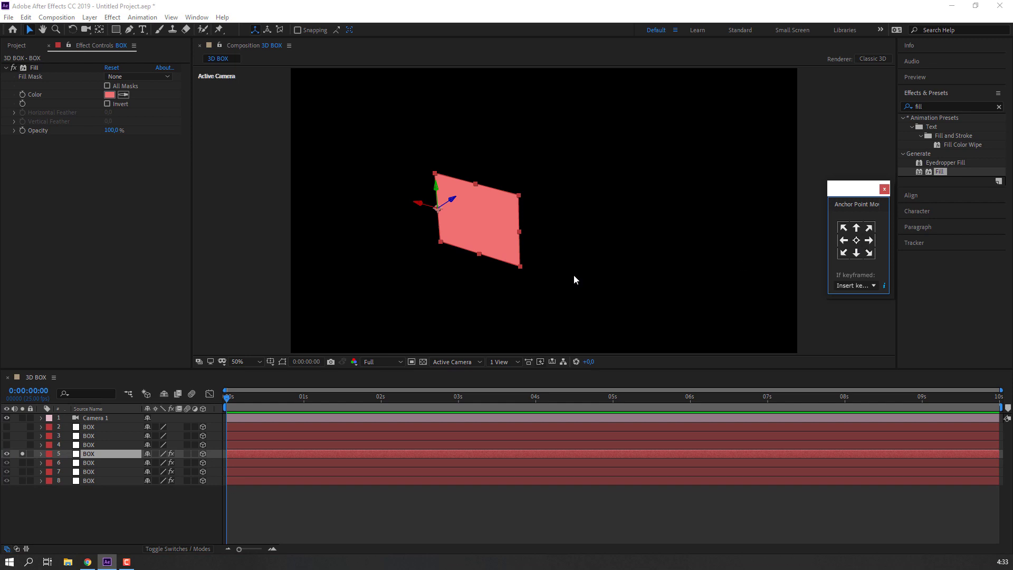
{"action": "left_click", "coordinate": [22, 453]}
Set layer 5's Y Rotation to -180° so it closes another side of the box
{"action": "key", "text": "r"}
{"action": "left_click_drag", "start_coordinate": [159, 481], "coordinate": [134, 482]}
{"action": "left_click", "coordinate": [176, 494]}
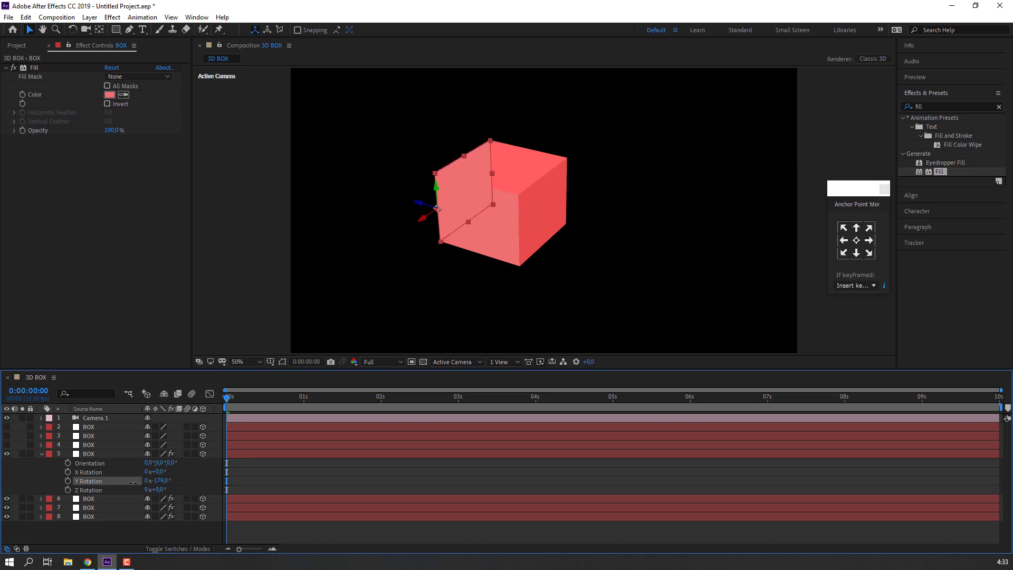
{"action": "left_click", "coordinate": [163, 483]}
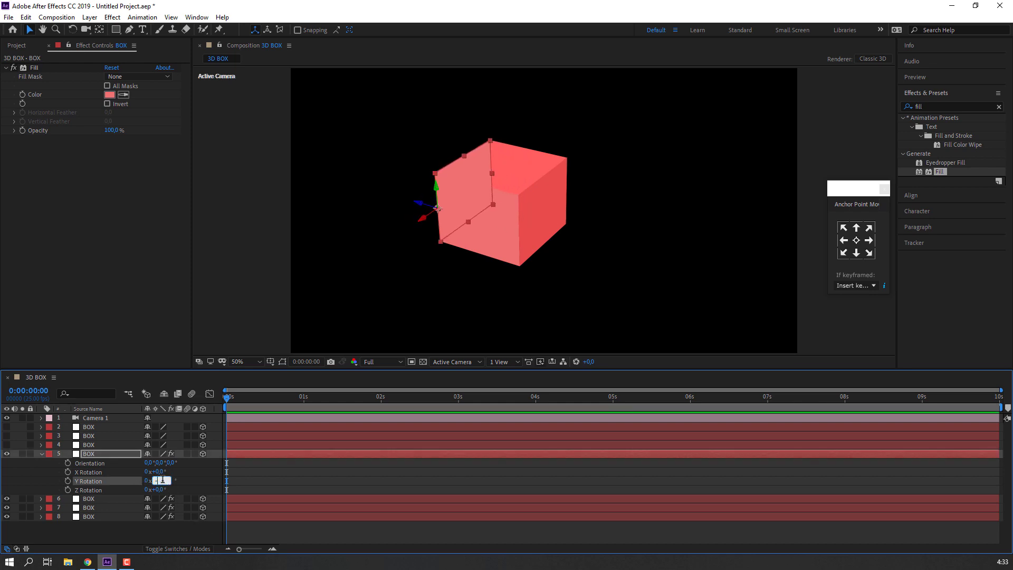
{"action": "type", "text": "0"}
{"action": "key", "text": "Return"}
{"action": "left_click", "coordinate": [40, 455]}
{"action": "left_click", "coordinate": [74, 503]}
Change the left wall (layer 5) Fill colour to a deeper red, DD3838
{"action": "left_click", "coordinate": [494, 211]}
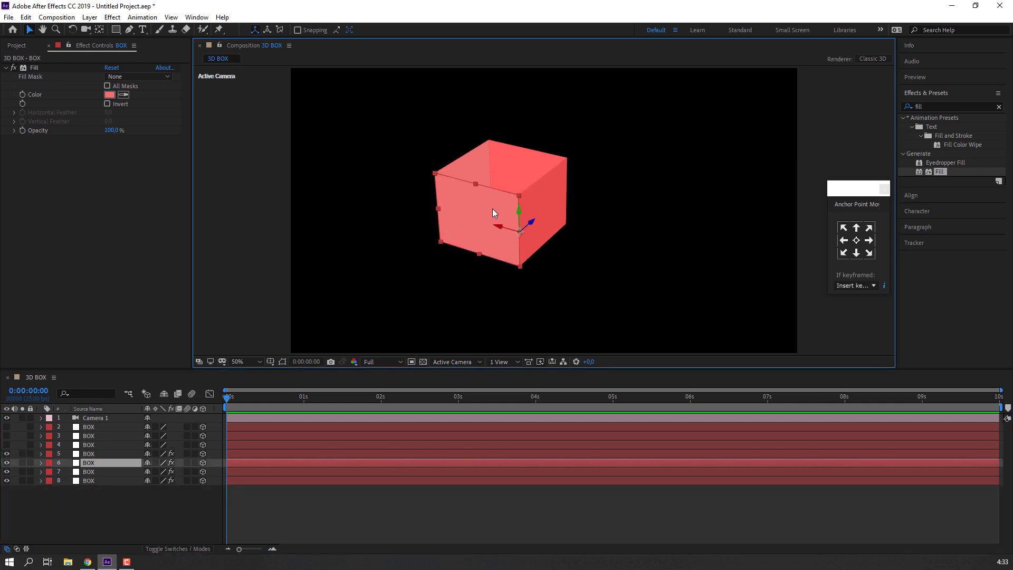
{"action": "left_click", "coordinate": [473, 163]}
{"action": "left_click", "coordinate": [109, 94]}
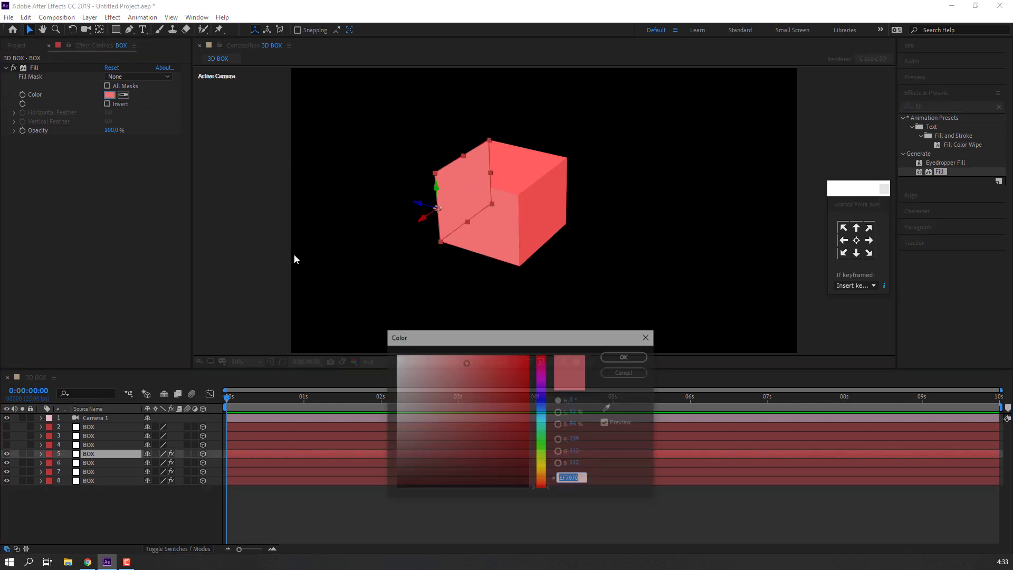
{"action": "left_click_drag", "start_coordinate": [521, 390], "coordinate": [487, 369]}
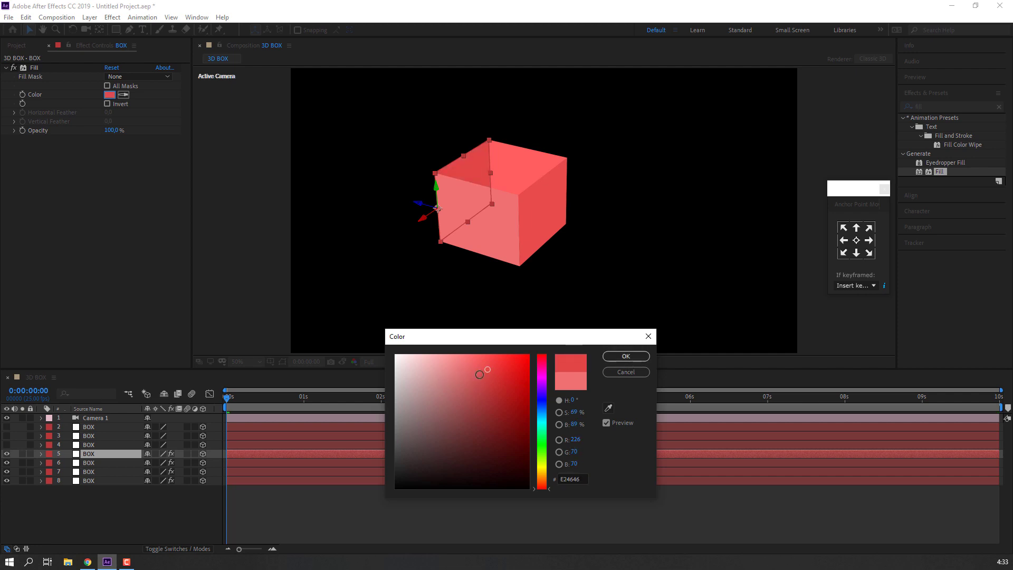
{"action": "left_click_drag", "start_coordinate": [479, 374], "coordinate": [491, 370]}
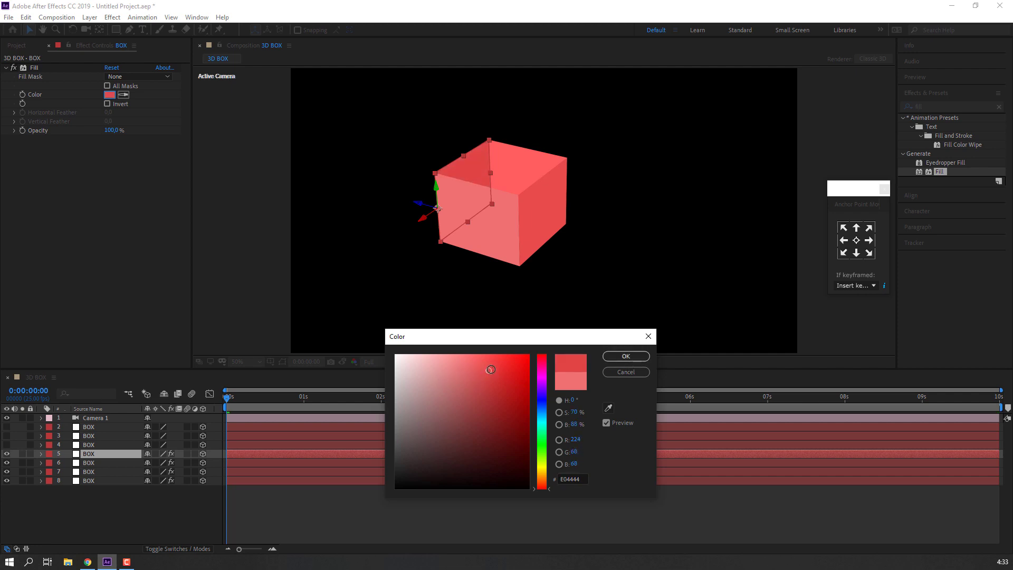
{"action": "left_click", "coordinate": [616, 357]}
Show layer 4, fill it red F83333, and move its anchor to the bottom edge
{"action": "key", "text": "c"}
{"action": "mouse_move", "coordinate": [502, 175]}
{"action": "left_mouse_down"}
{"action": "mouse_move", "coordinate": [435, 155]}
{"action": "mouse_move", "coordinate": [674, 241]}
{"action": "mouse_move", "coordinate": [644, 293]}
{"action": "left_mouse_up"}
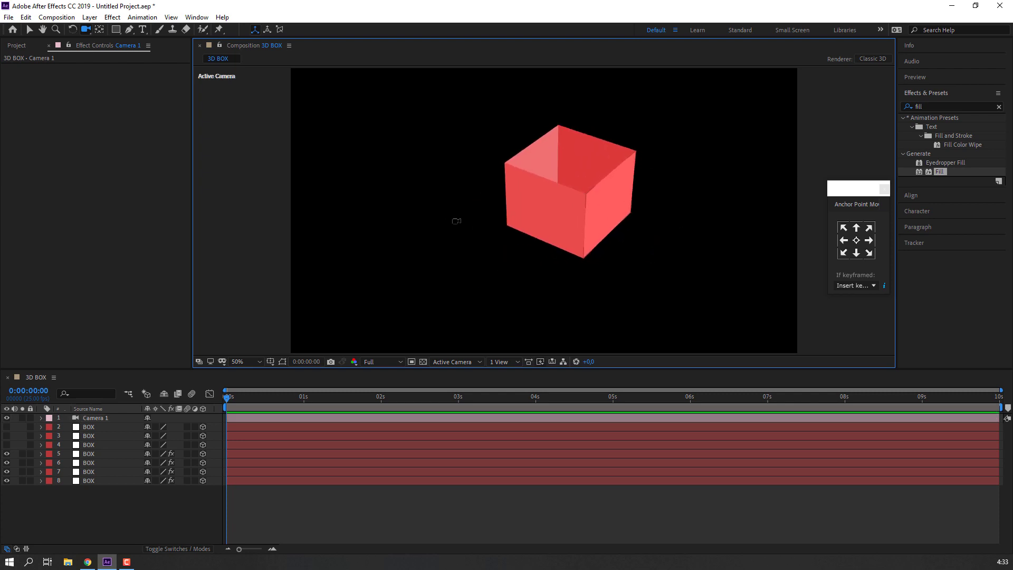
{"action": "left_click", "coordinate": [84, 446]}
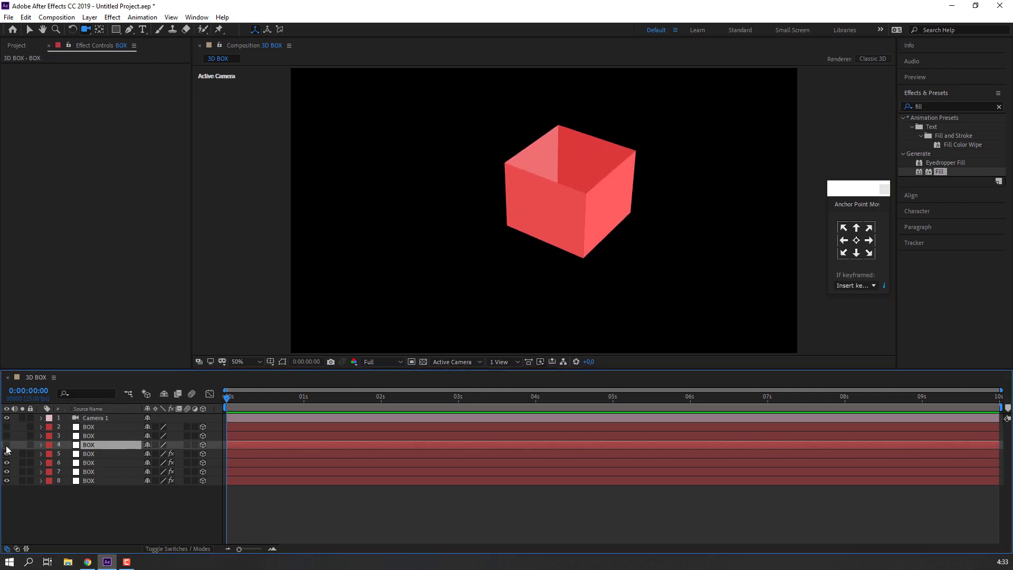
{"action": "left_click", "coordinate": [6, 445]}
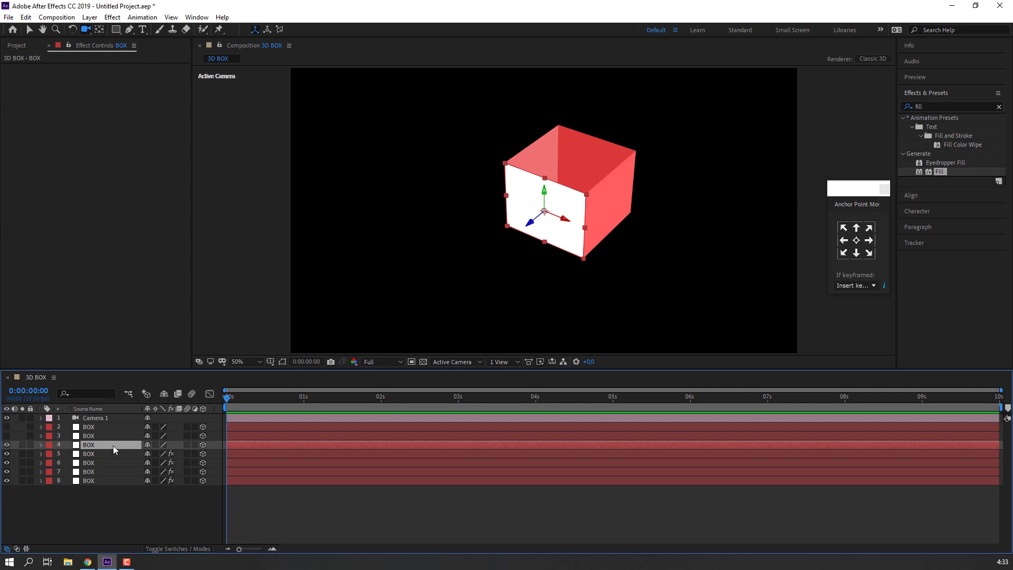
{"action": "left_click_drag", "start_coordinate": [939, 171], "coordinate": [114, 449]}
{"action": "left_click", "coordinate": [109, 95]}
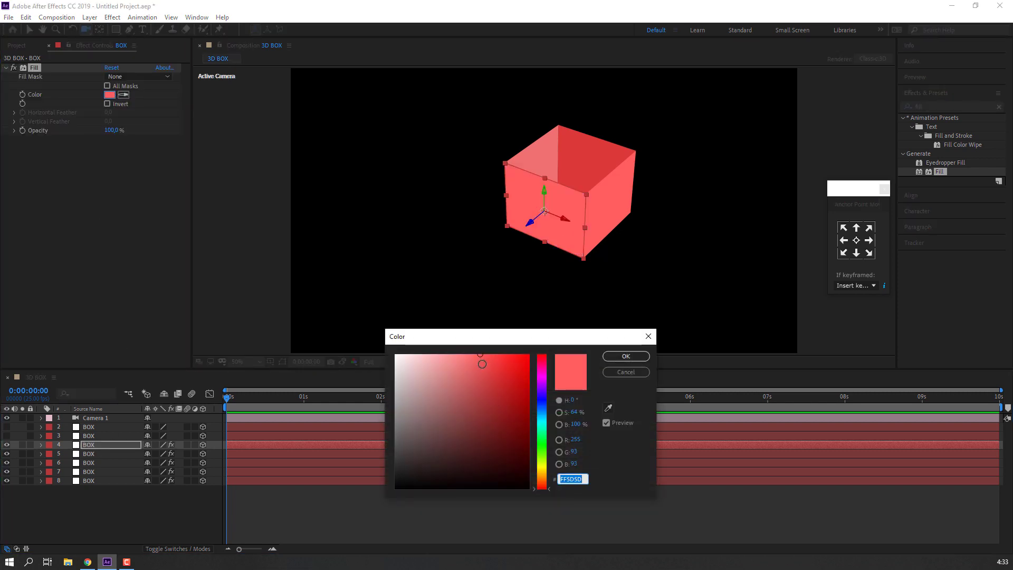
{"action": "left_click_drag", "start_coordinate": [482, 363], "coordinate": [501, 358]}
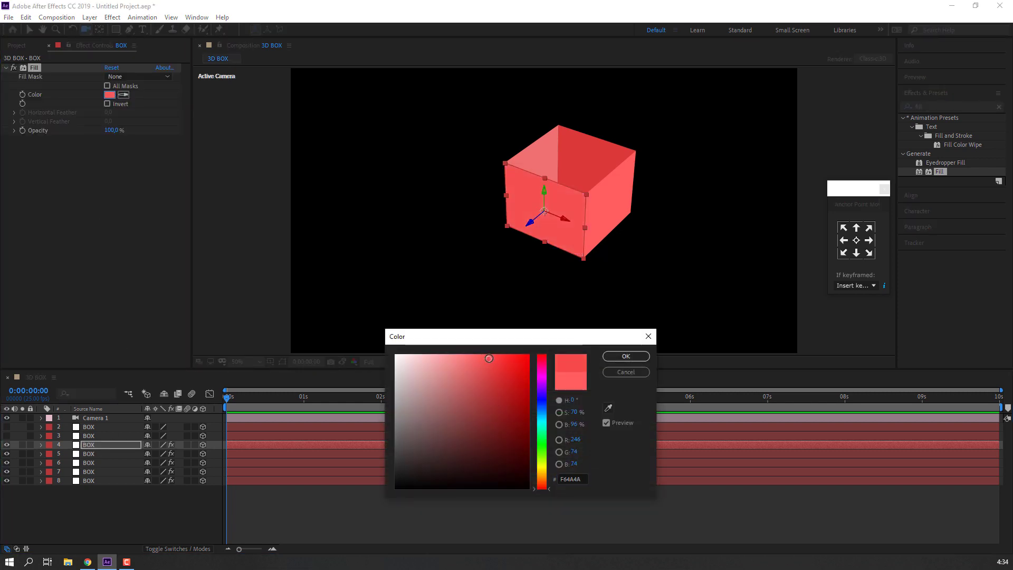
{"action": "left_click", "coordinate": [626, 356]}
{"action": "left_click", "coordinate": [857, 253]}
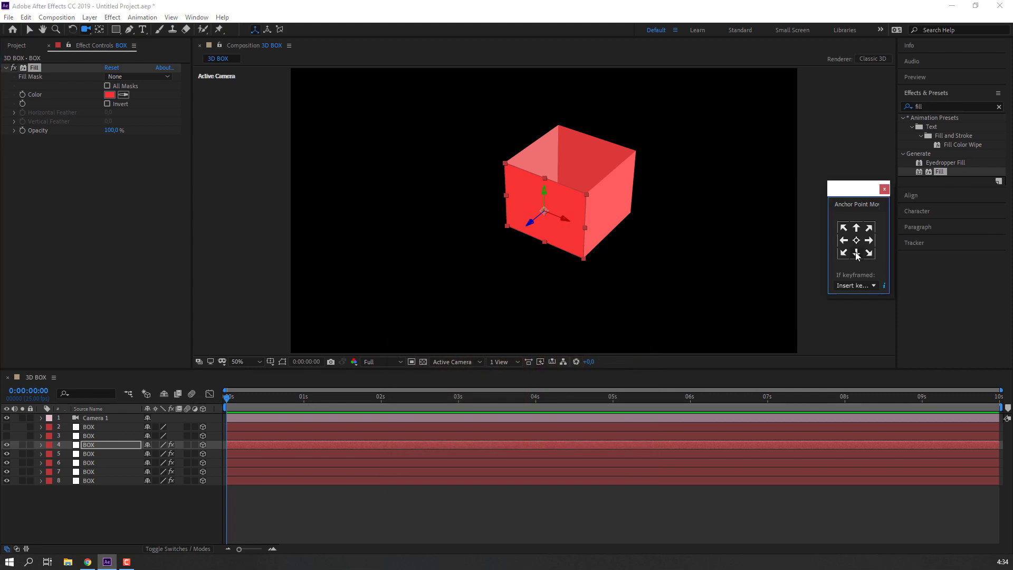
{"action": "left_click", "coordinate": [91, 446]}
Set layer 4's X Rotation to -90° so it lies flat as the box's bottom
{"action": "key", "text": "r"}
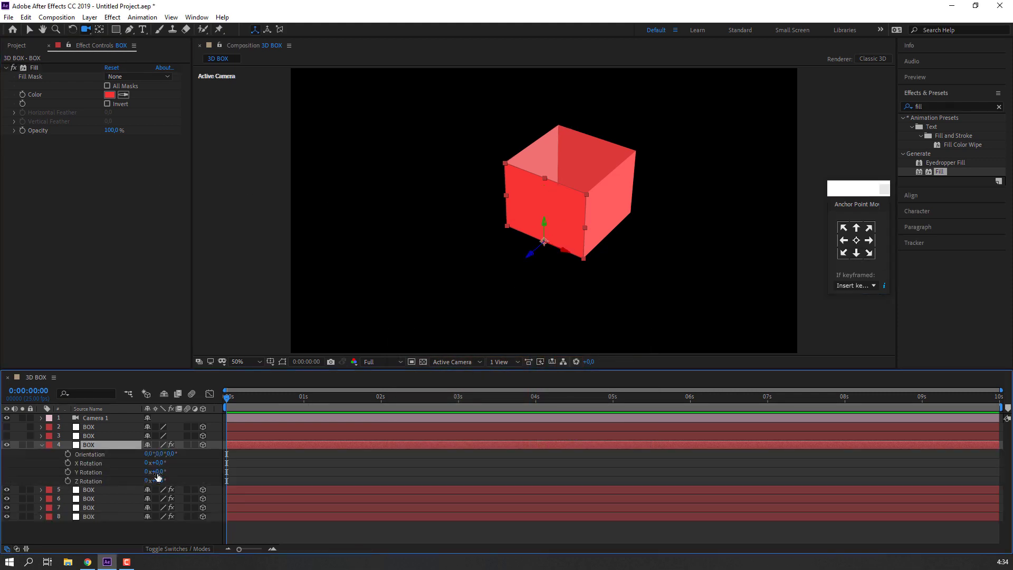
{"action": "left_click_drag", "start_coordinate": [161, 468], "coordinate": [172, 505]}
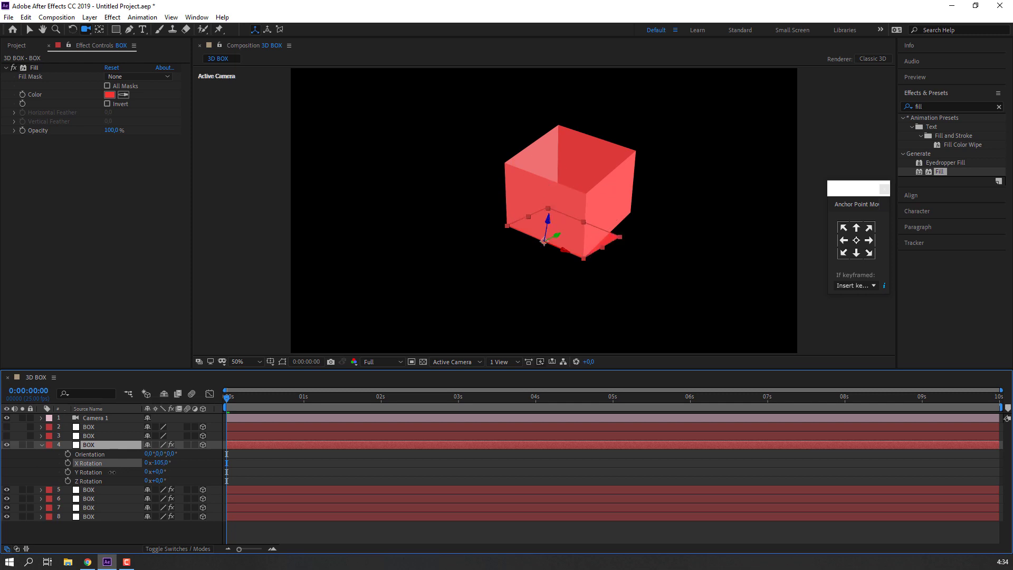
{"action": "key", "text": "ctrl+z"}
{"action": "left_click", "coordinate": [157, 463]}
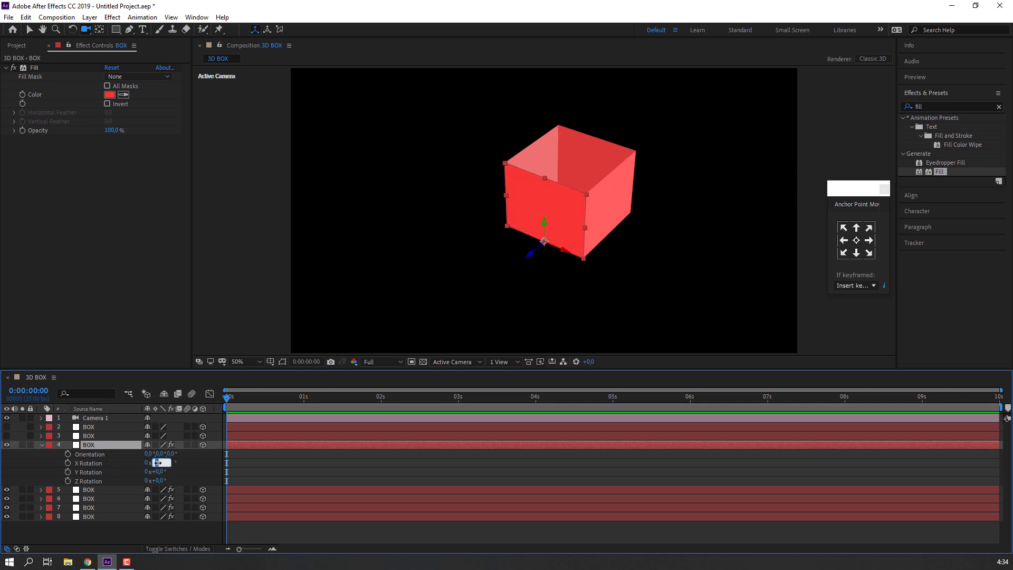
{"action": "type", "text": "-90"}
{"action": "key", "text": "Return"}
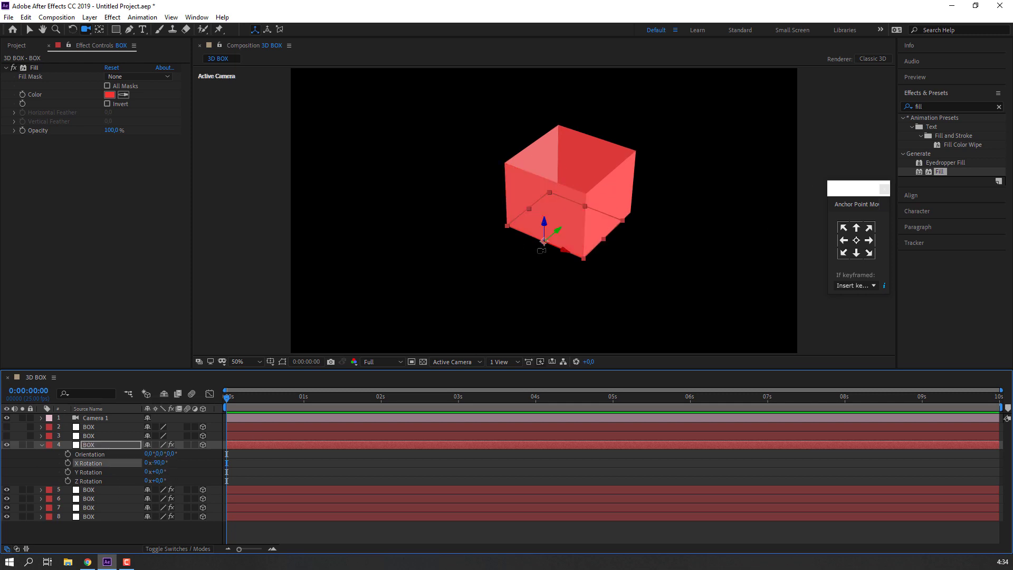
Zoom the view to 100% and orbit the camera to look into the box's open top
{"action": "key", "text": "slash"}
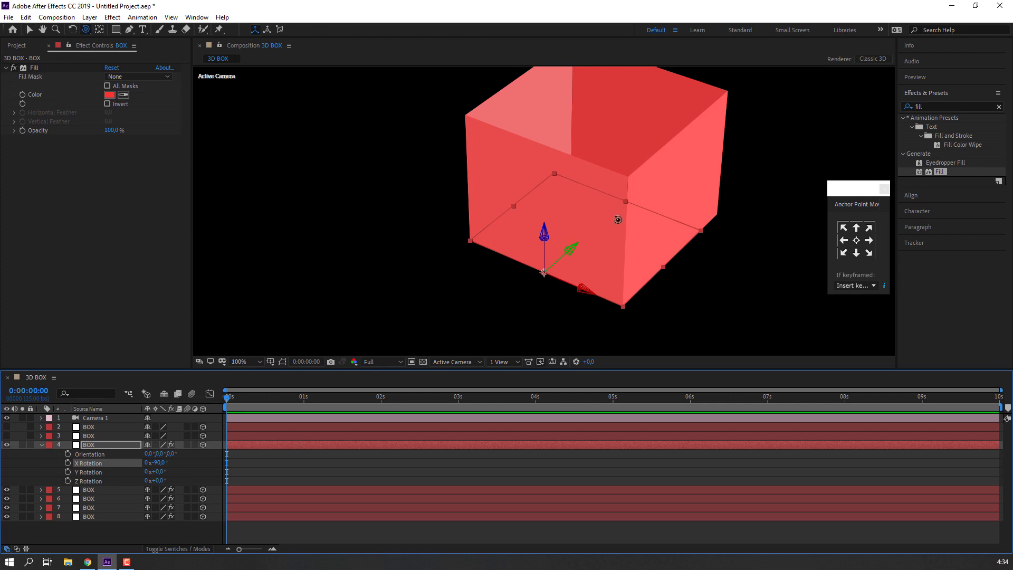
{"action": "left_click_drag", "start_coordinate": [618, 219], "coordinate": [528, 215]}
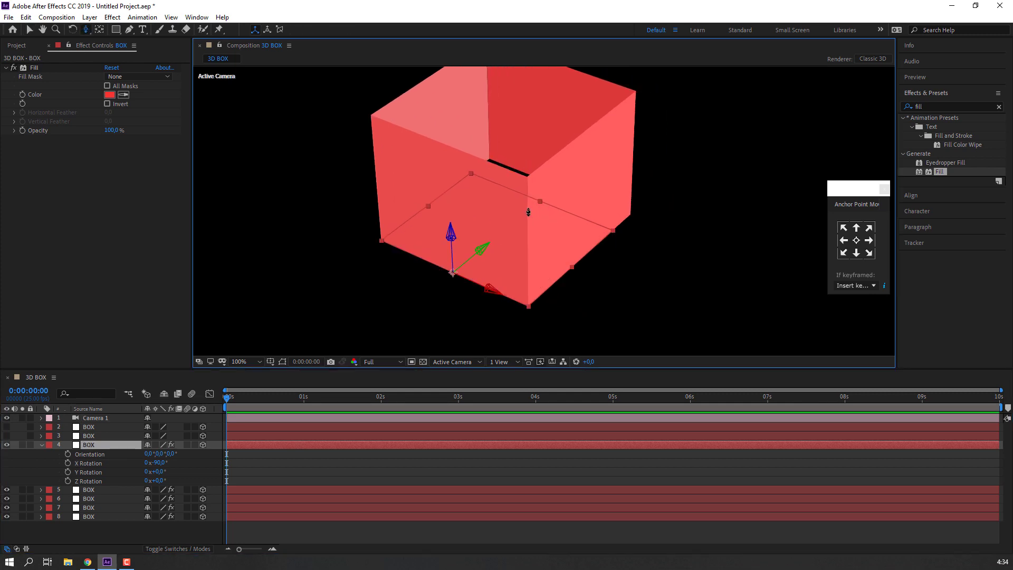
{"action": "key", "text": "c"}
{"action": "left_click_drag", "start_coordinate": [528, 211], "coordinate": [522, 249]}
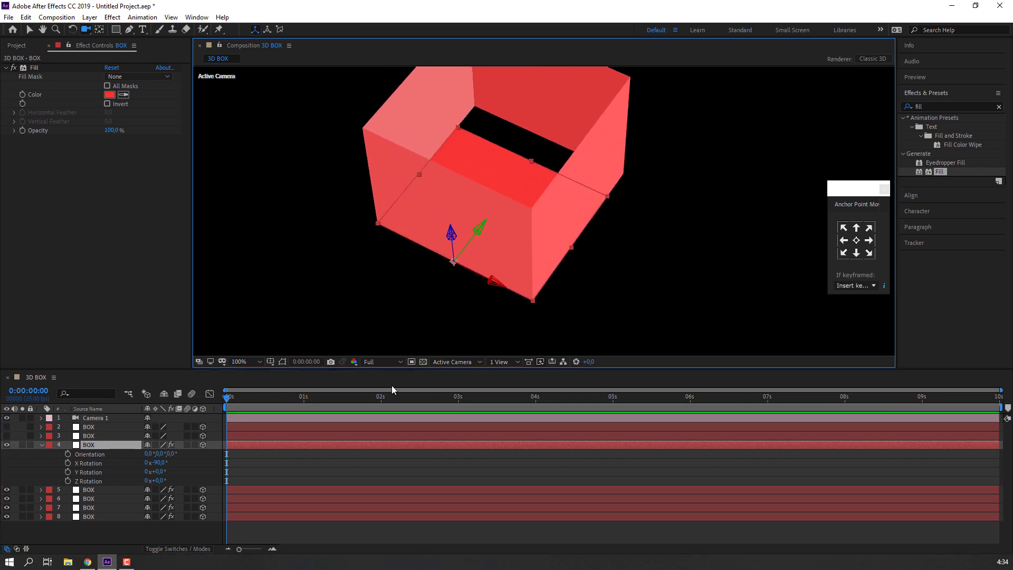
{"action": "left_click", "coordinate": [382, 367]}
{"action": "left_click", "coordinate": [453, 364]}
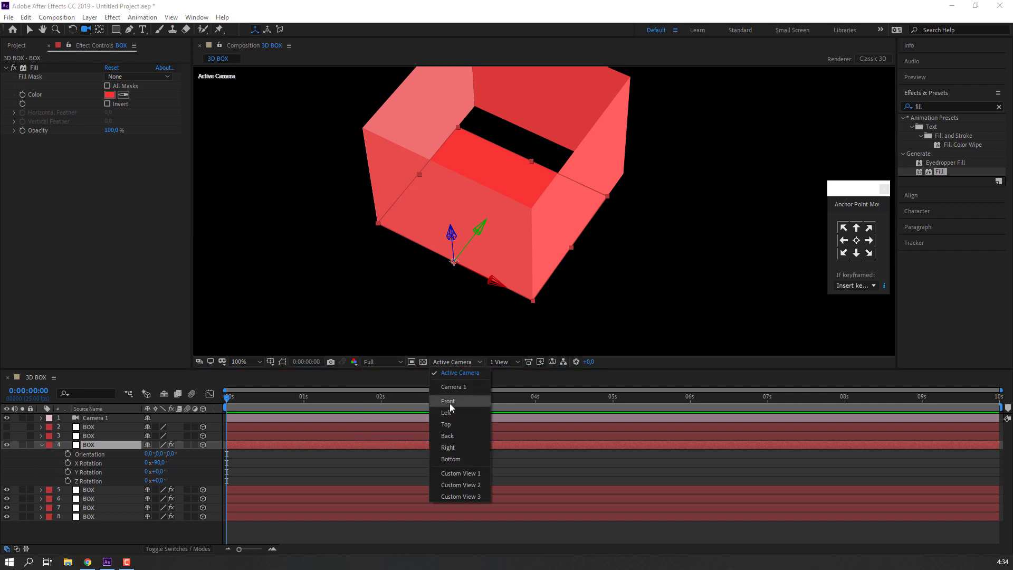
In the Top view at 100%, stretch the red face to meet the box outline
{"action": "left_click", "coordinate": [452, 424]}
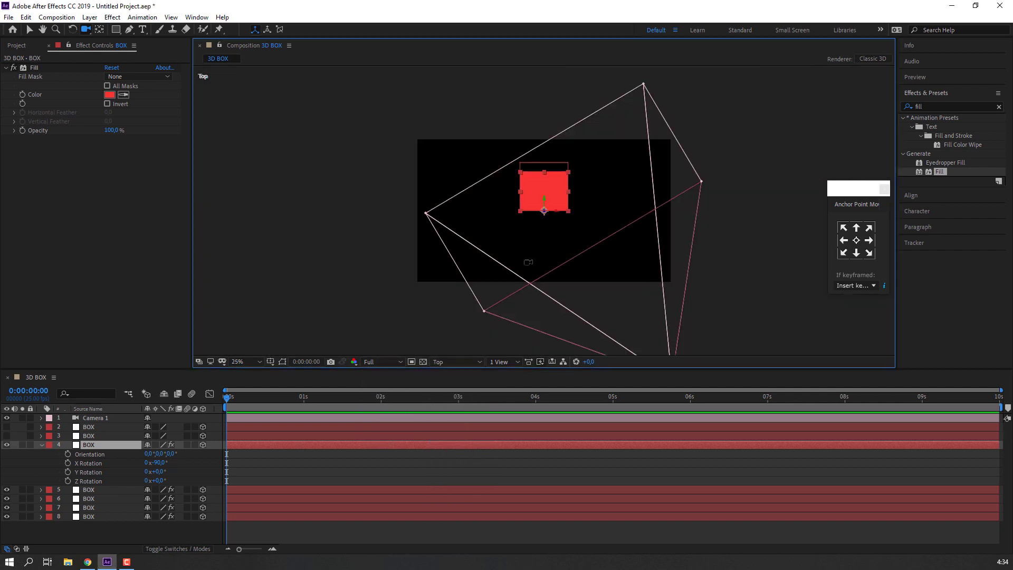
{"action": "key", "text": "slash"}
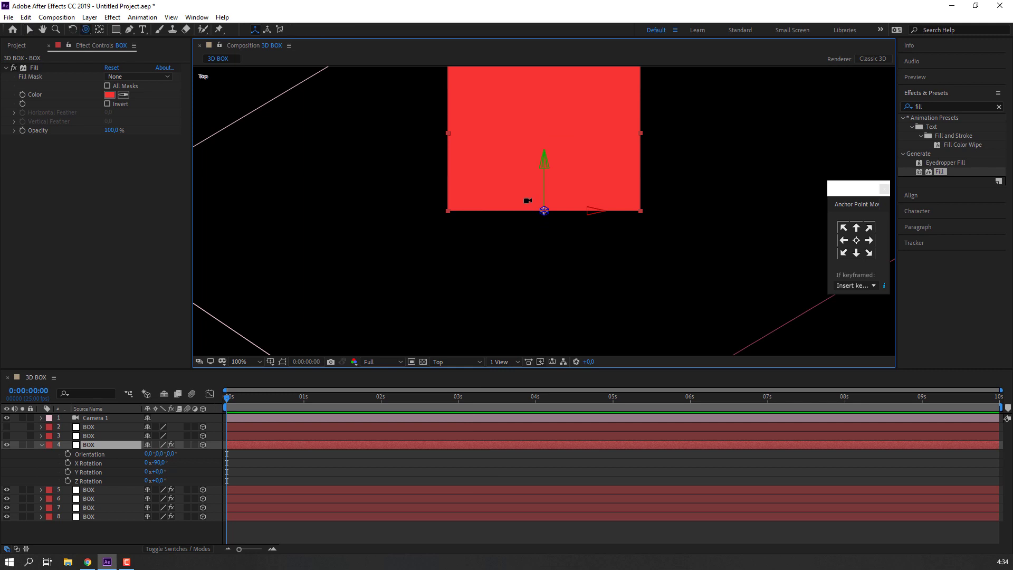
{"action": "left_click_drag", "start_coordinate": [590, 145], "coordinate": [569, 242]}
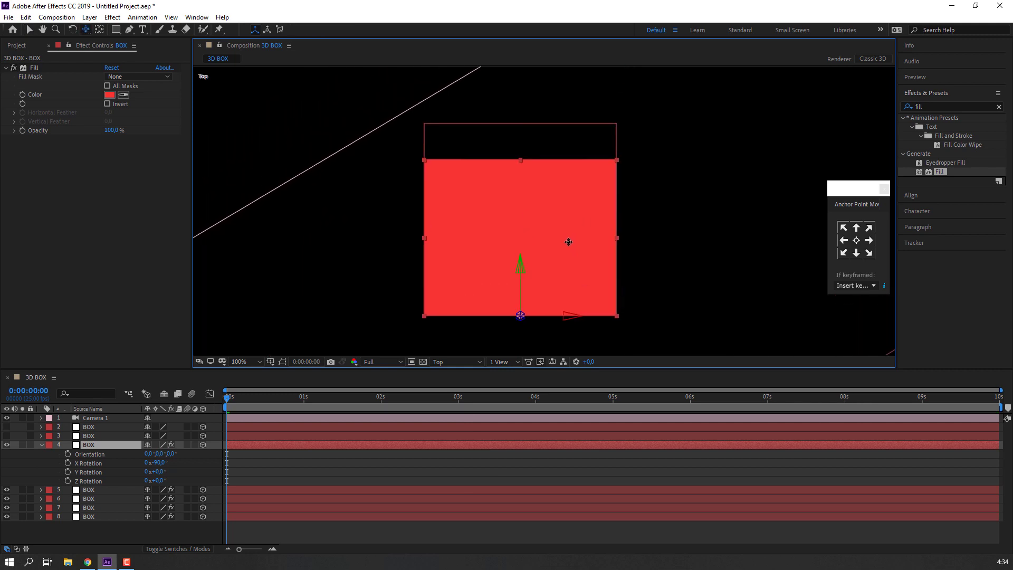
{"action": "key", "text": "v"}
{"action": "left_click_drag", "start_coordinate": [520, 159], "coordinate": [525, 124]}
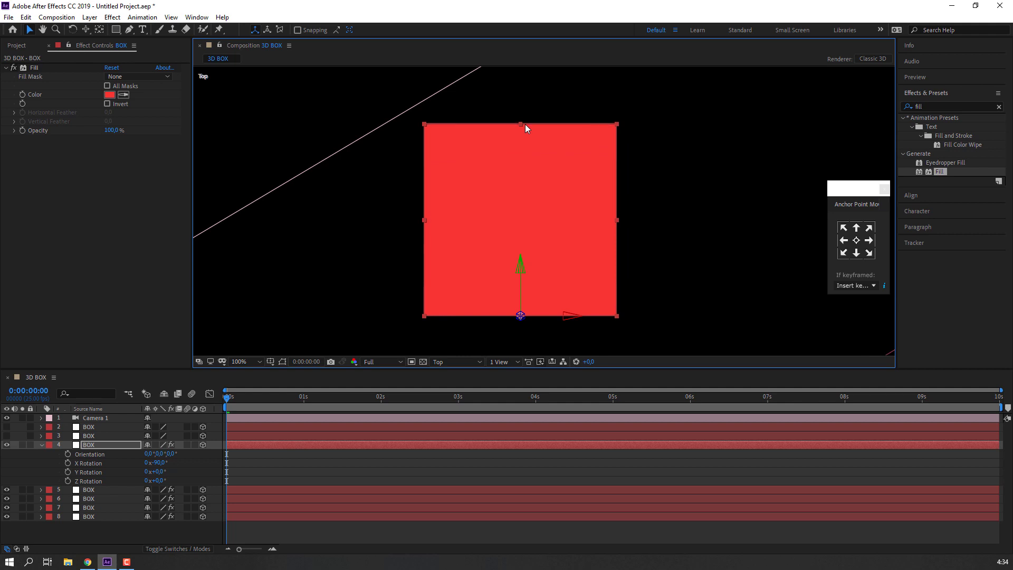
Zoom to 1600% on the box's top edge to check the face fit
{"action": "key", "text": "period"}
{"action": "key", "text": "period"}
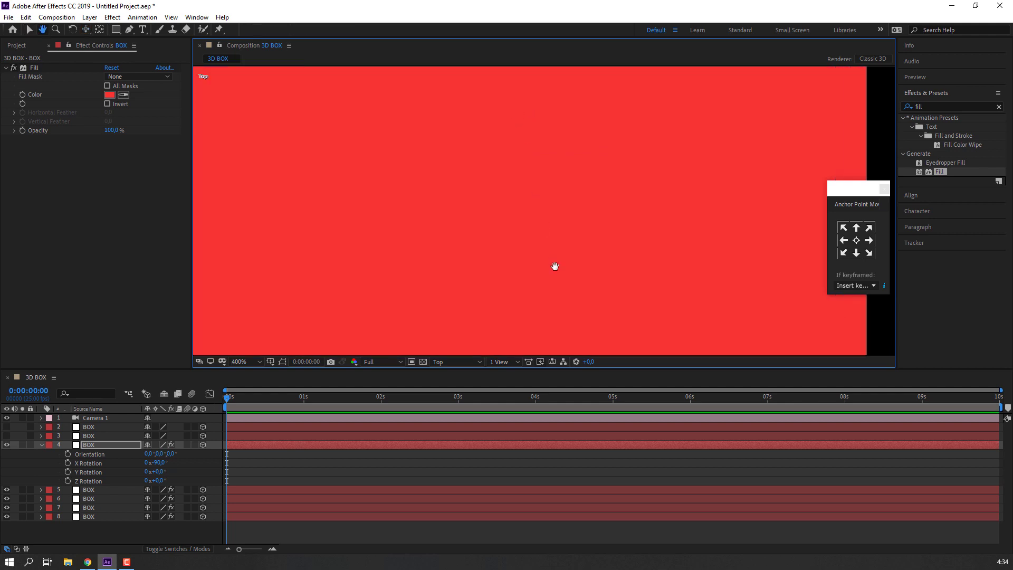
{"action": "key", "text": "period"}
{"action": "key", "text": "period"}
{"action": "left_click_drag", "start_coordinate": [428, 163], "coordinate": [490, 228]}
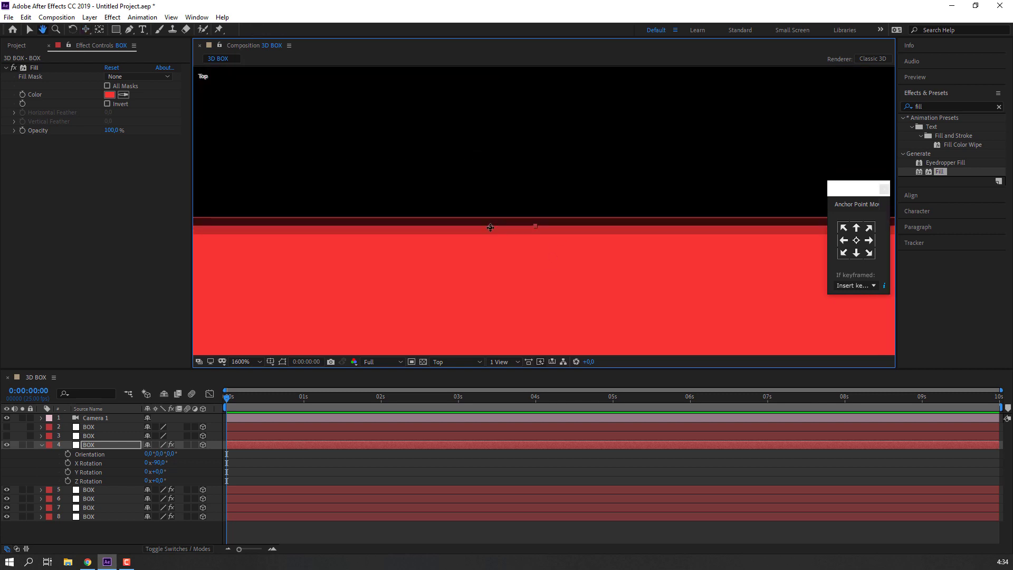
{"action": "key", "text": "v"}
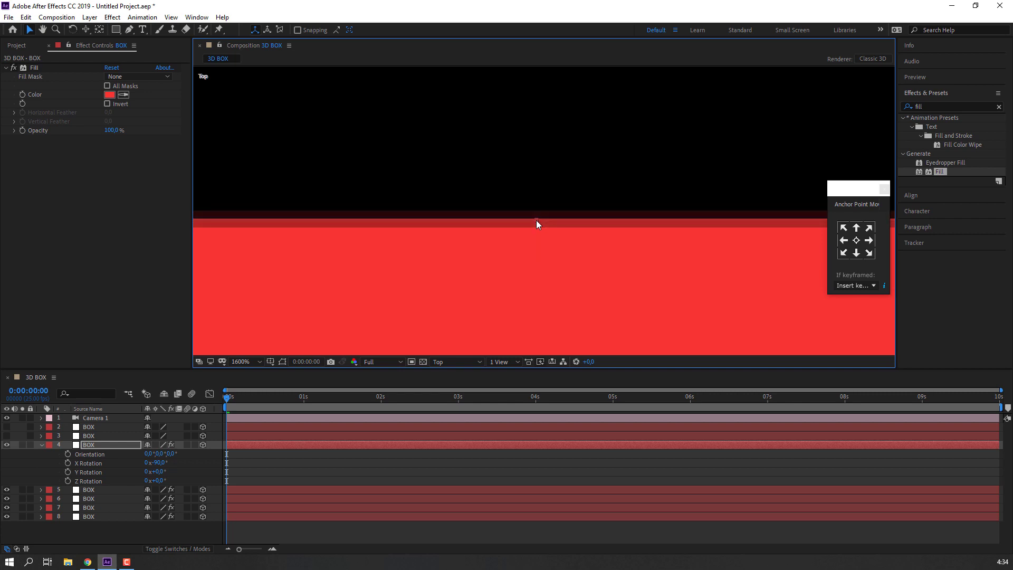
Zoom the viewer out to 50% and bring up the 3D View choices
{"action": "scroll", "coordinate": [536, 220], "scroll_direction": "down", "scroll_amount": 6}
{"action": "scroll", "coordinate": [545, 213], "scroll_direction": "down", "scroll_amount": 4}
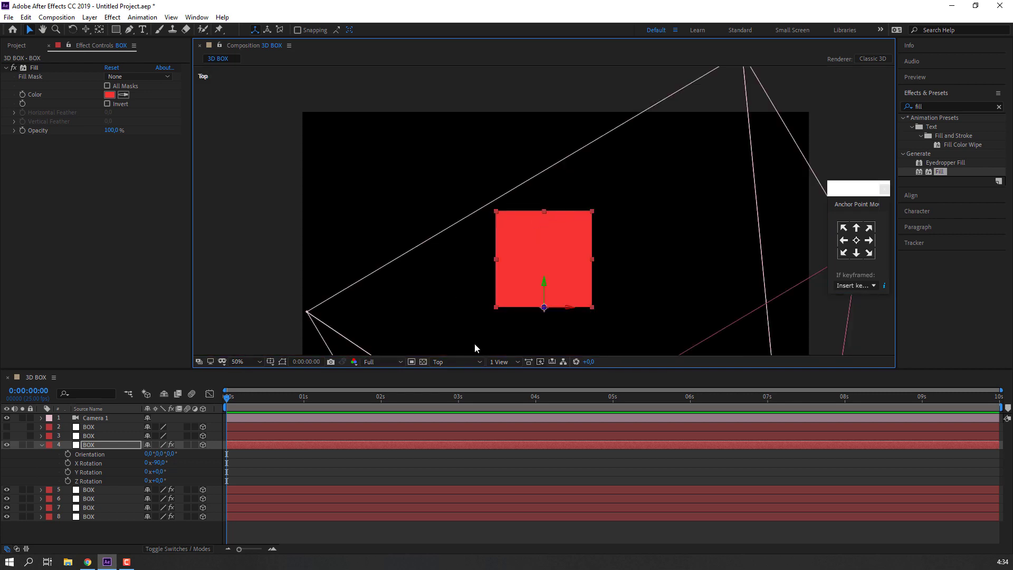
{"action": "left_click", "coordinate": [457, 362]}
Switch the viewer to Active Camera and orbit around the box
{"action": "left_click", "coordinate": [459, 370]}
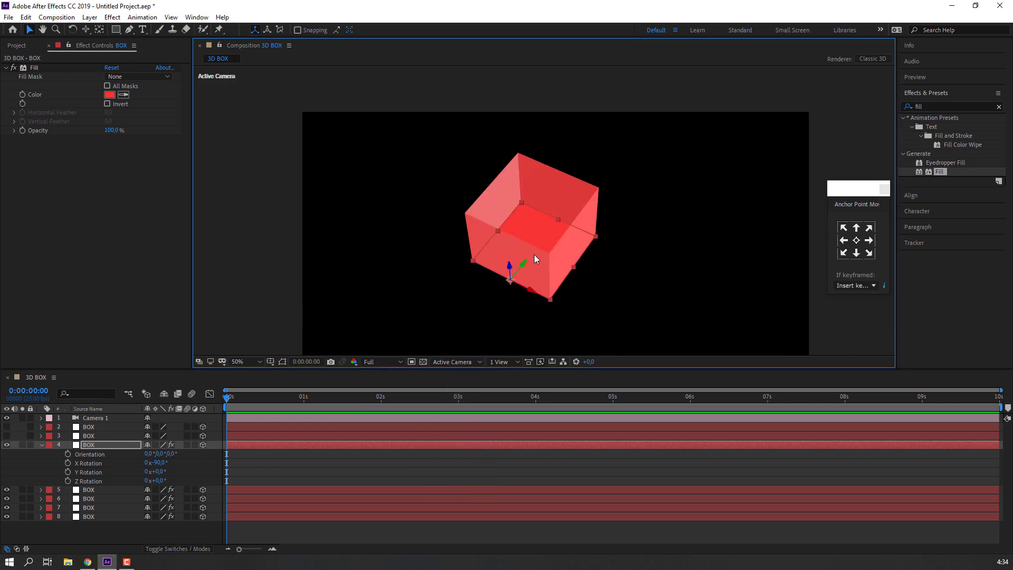
{"action": "left_click", "coordinate": [84, 533]}
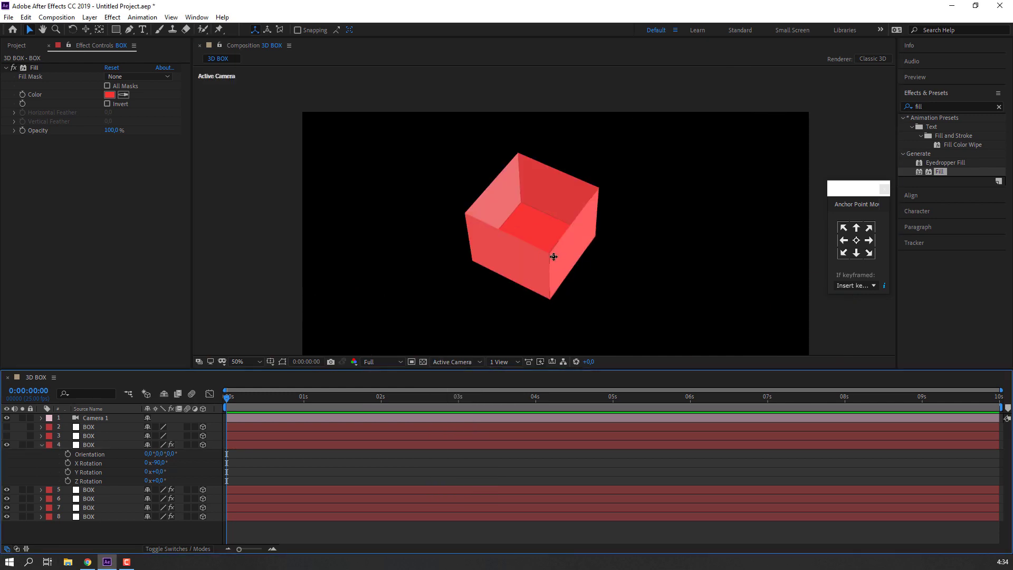
{"action": "mouse_move", "coordinate": [531, 259]}
{"action": "left_mouse_down"}
{"action": "mouse_move", "coordinate": [491, 252]}
{"action": "mouse_move", "coordinate": [474, 190]}
{"action": "mouse_move", "coordinate": [507, 174]}
{"action": "mouse_move", "coordinate": [537, 309]}
{"action": "left_mouse_up"}
{"action": "key", "text": "v"}
Duplicate the layer 4 BOX face and raise the copy to form the lid
{"action": "left_click", "coordinate": [542, 300]}
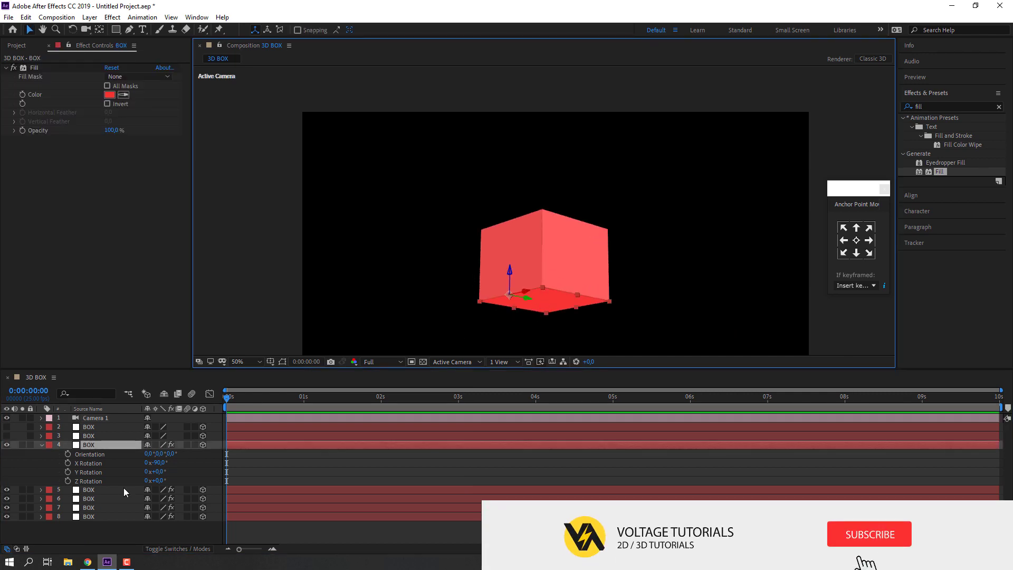
{"action": "left_click", "coordinate": [42, 444]}
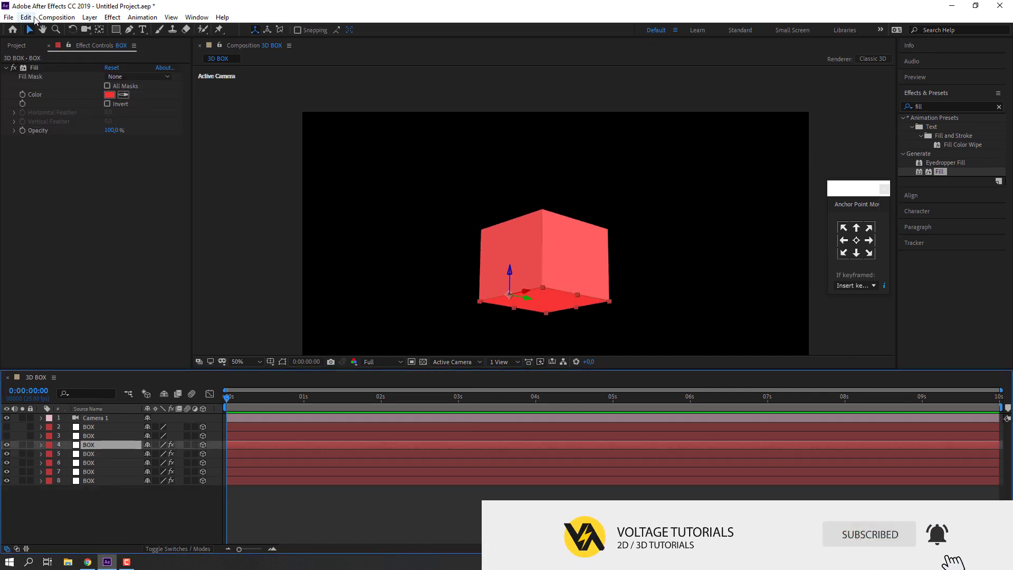
{"action": "left_click", "coordinate": [26, 17]}
{"action": "left_click", "coordinate": [48, 153]}
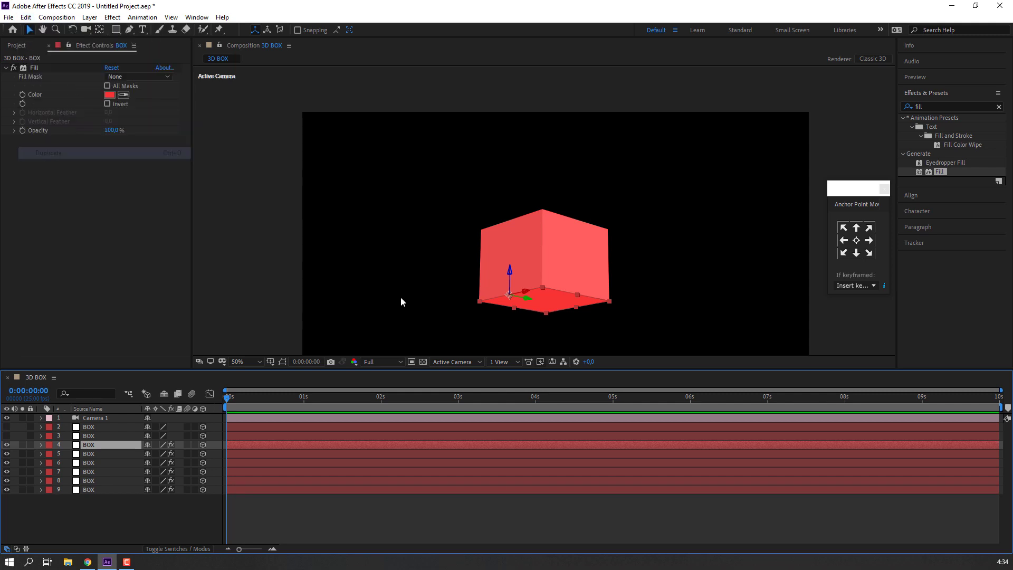
{"action": "left_click_drag", "start_coordinate": [510, 274], "coordinate": [510, 197]}
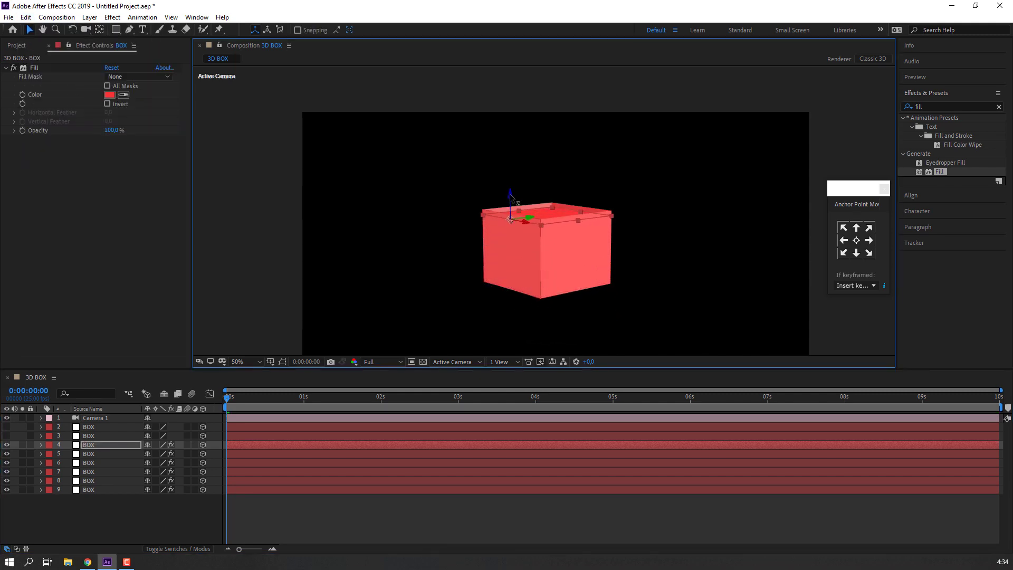
Orbit and move the camera closer to see the box from above
{"action": "key", "text": "c"}
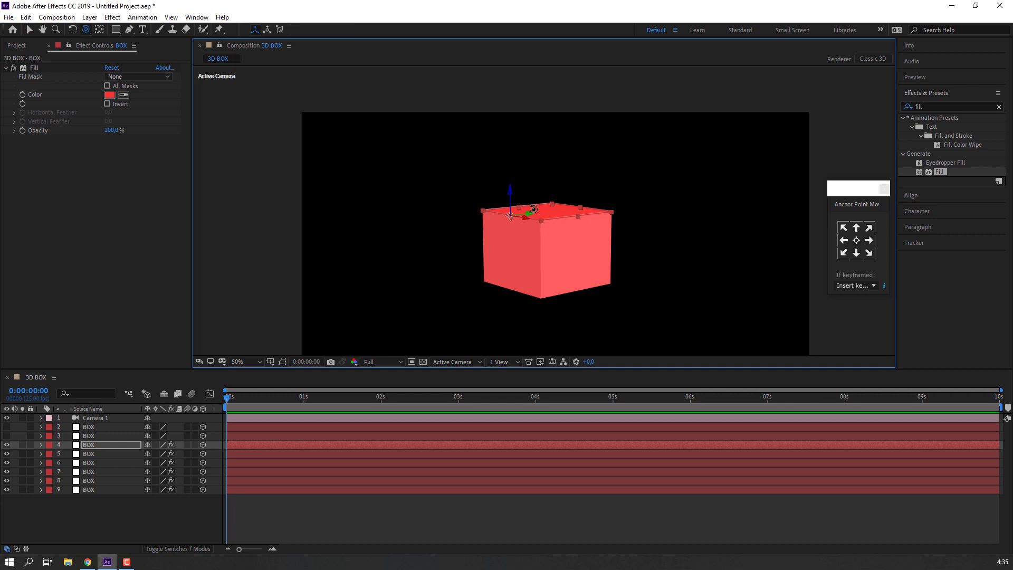
{"action": "mouse_move", "coordinate": [531, 208]}
{"action": "left_mouse_down"}
{"action": "mouse_move", "coordinate": [569, 123]}
{"action": "mouse_move", "coordinate": [508, 196]}
{"action": "mouse_move", "coordinate": [524, 226]}
{"action": "left_mouse_up"}
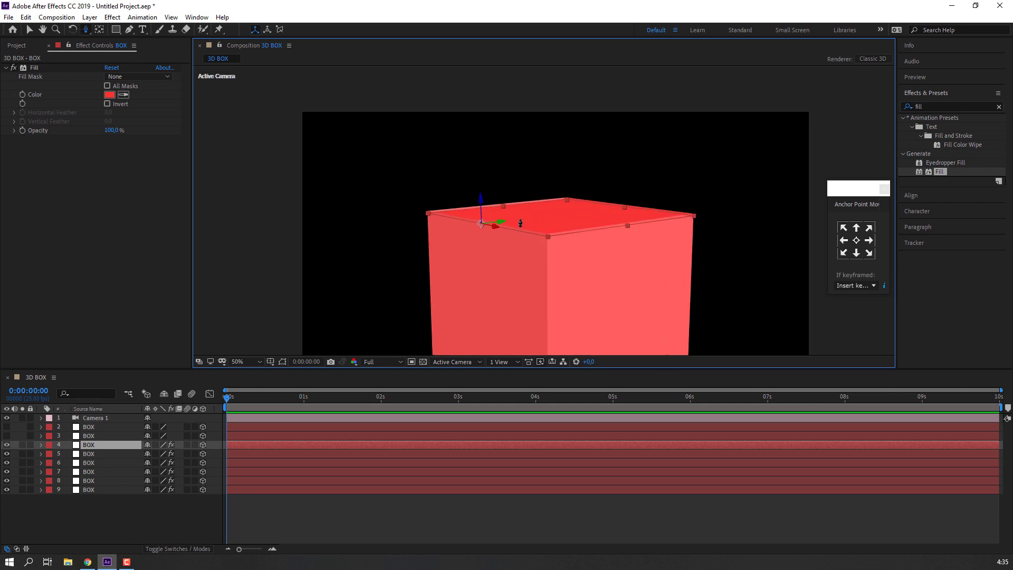
{"action": "mouse_move", "coordinate": [521, 224]}
{"action": "left_mouse_down"}
{"action": "mouse_move", "coordinate": [425, 200]}
{"action": "mouse_move", "coordinate": [438, 182]}
{"action": "left_mouse_up"}
{"action": "key", "text": "v"}
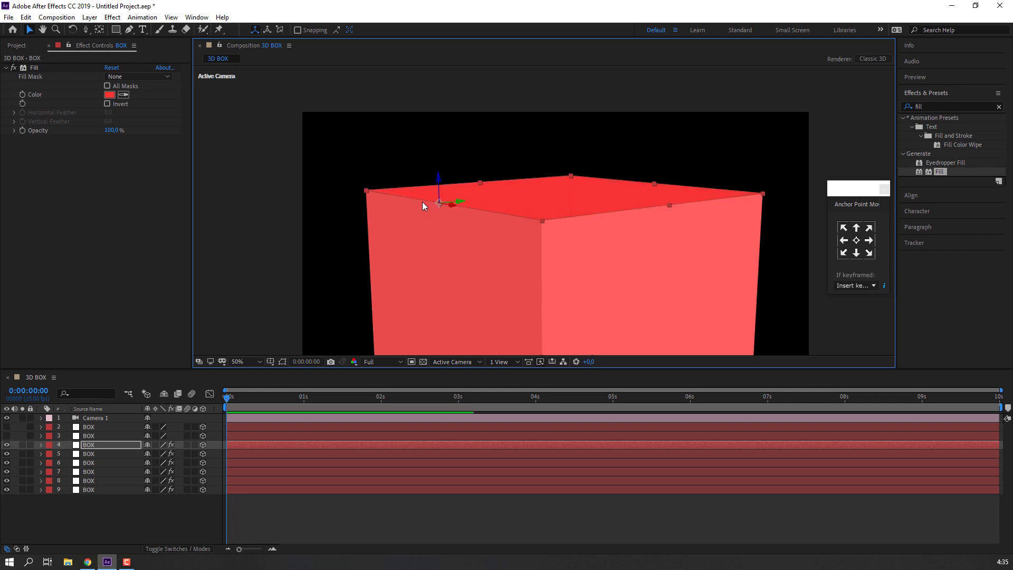
Orbit higher, then select the top face layer and its Fill effect
{"action": "left_click", "coordinate": [343, 512]}
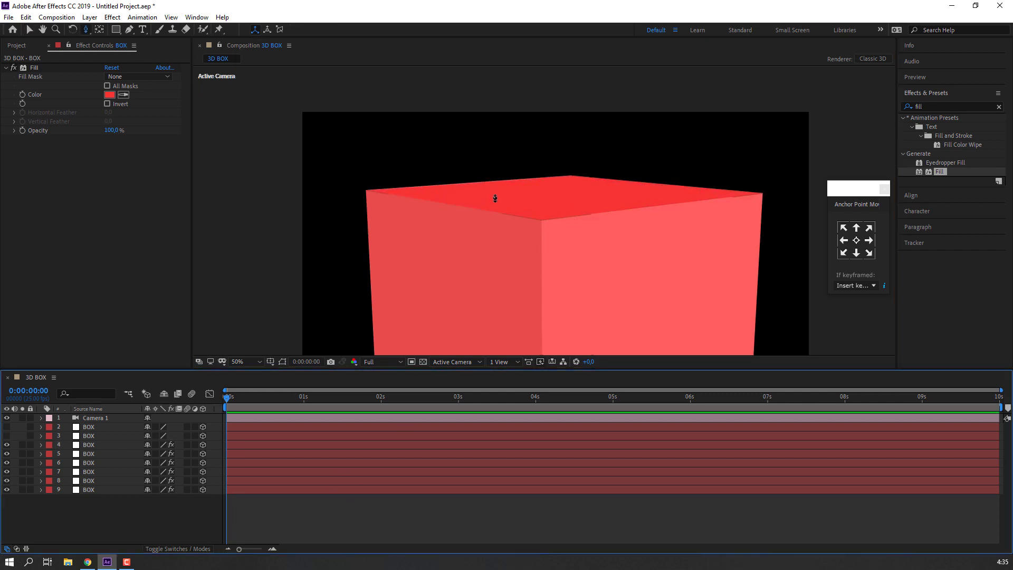
{"action": "left_click_drag", "start_coordinate": [495, 198], "coordinate": [509, 211]}
{"action": "key", "text": "v"}
{"action": "left_click", "coordinate": [532, 208]}
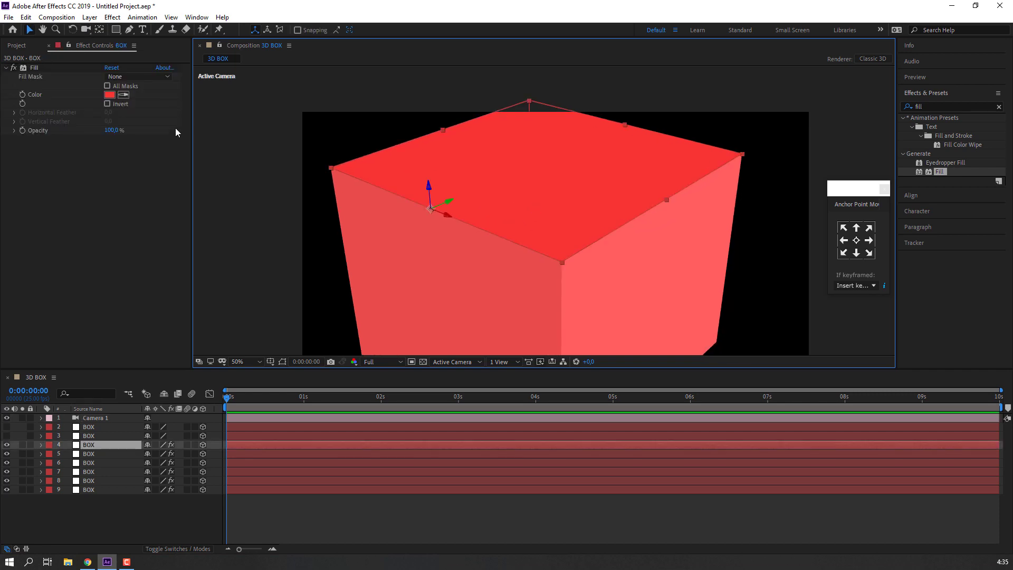
{"action": "left_click", "coordinate": [125, 100]}
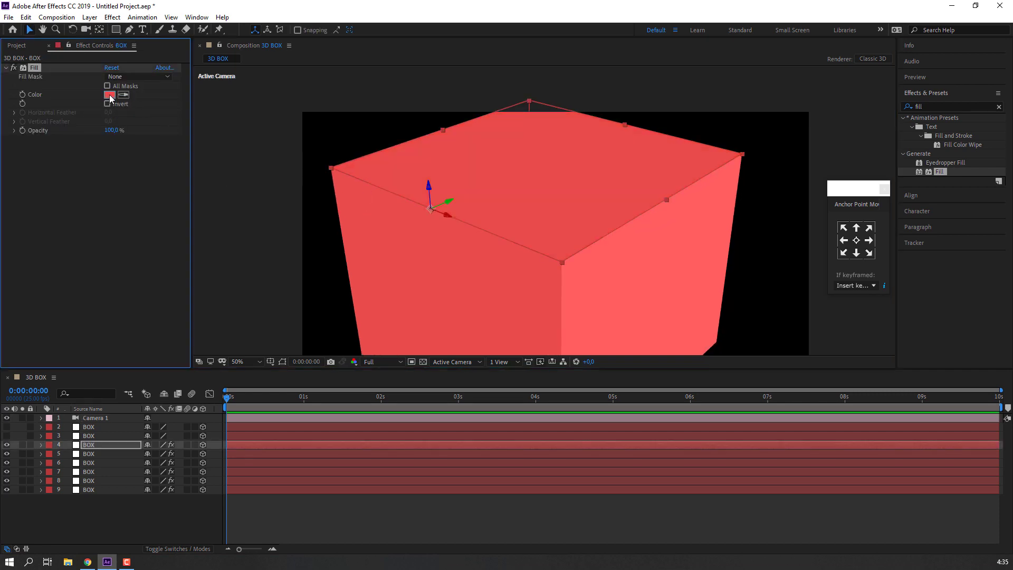
Lighten the top face's Fill colour to E17575
{"action": "left_click", "coordinate": [109, 95]}
{"action": "left_click_drag", "start_coordinate": [485, 369], "coordinate": [459, 370]}
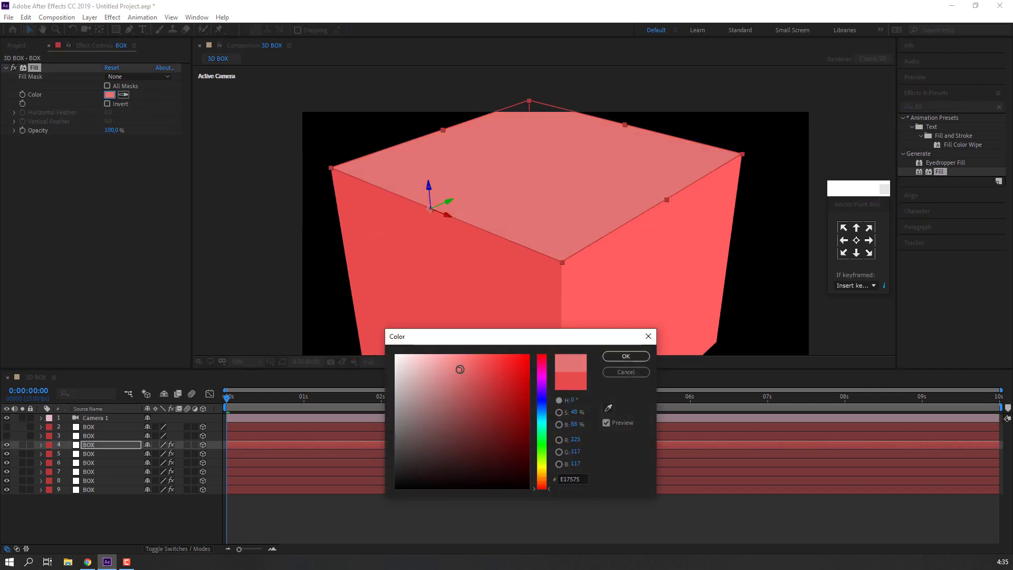
{"action": "left_click", "coordinate": [628, 372]}
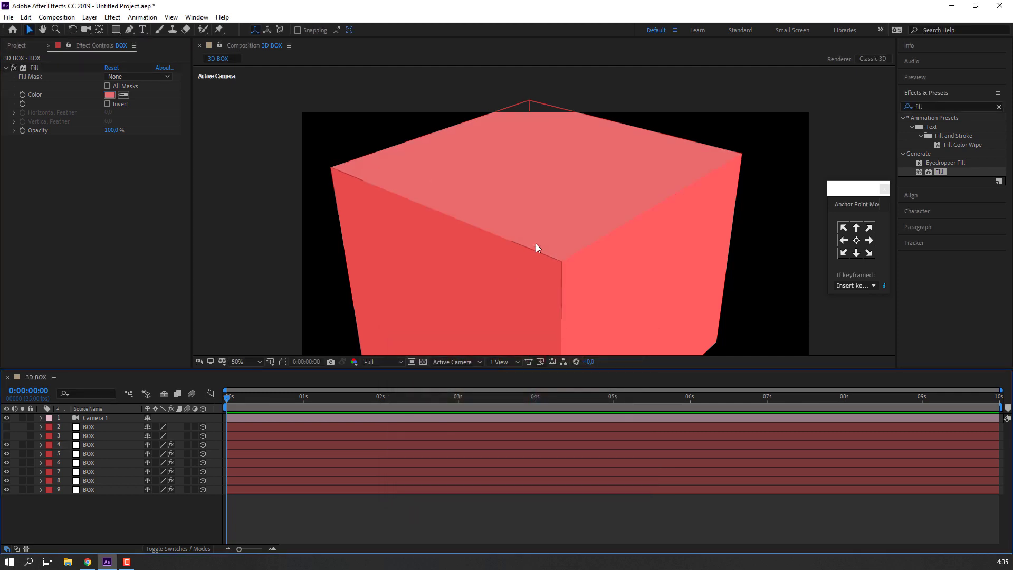
Eyedropper the lighter top-face red onto layer 5's Fill colour
{"action": "scroll", "coordinate": [561, 250], "scroll_direction": "down", "scroll_amount": 2}
{"action": "left_click_drag", "start_coordinate": [547, 260], "coordinate": [529, 219]}
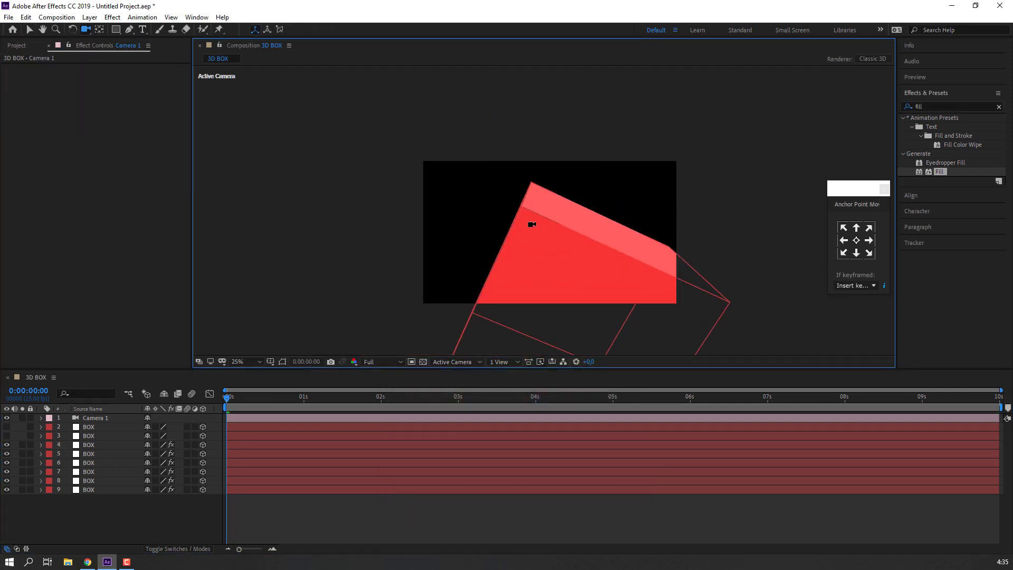
{"action": "key", "text": "v"}
{"action": "left_click", "coordinate": [530, 246]}
{"action": "left_click", "coordinate": [125, 95]}
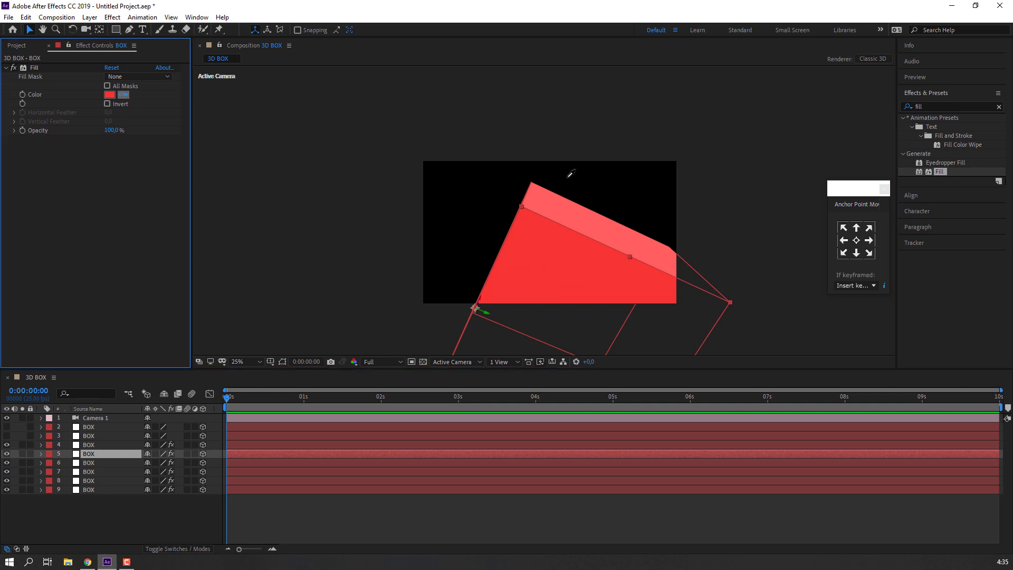
{"action": "left_click", "coordinate": [557, 205]}
{"action": "left_click", "coordinate": [109, 97]}
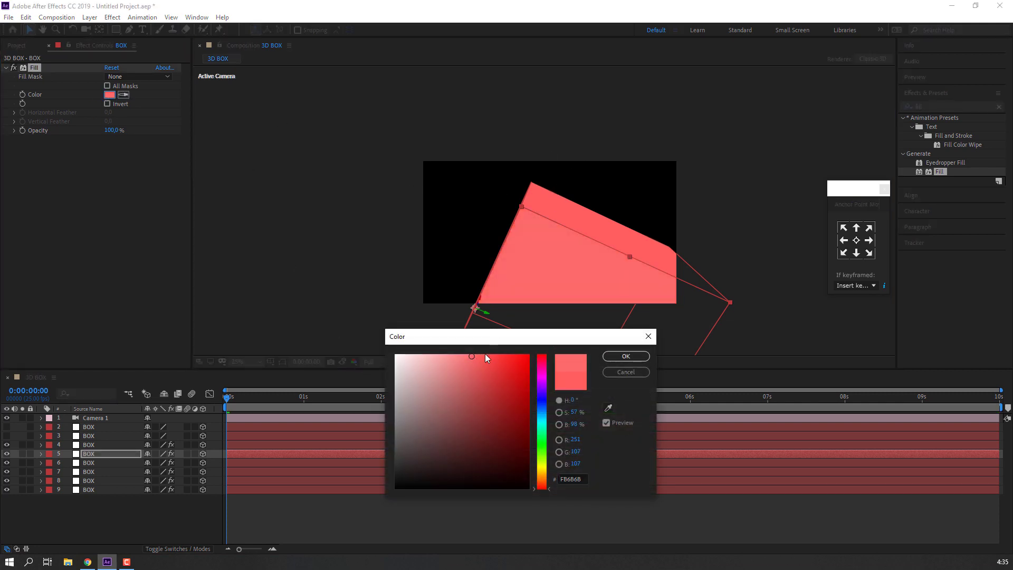
{"action": "left_click", "coordinate": [615, 357]}
Set viewer magnification to Fit, orbit around the box, and select Camera 1
{"action": "left_click", "coordinate": [416, 507]}
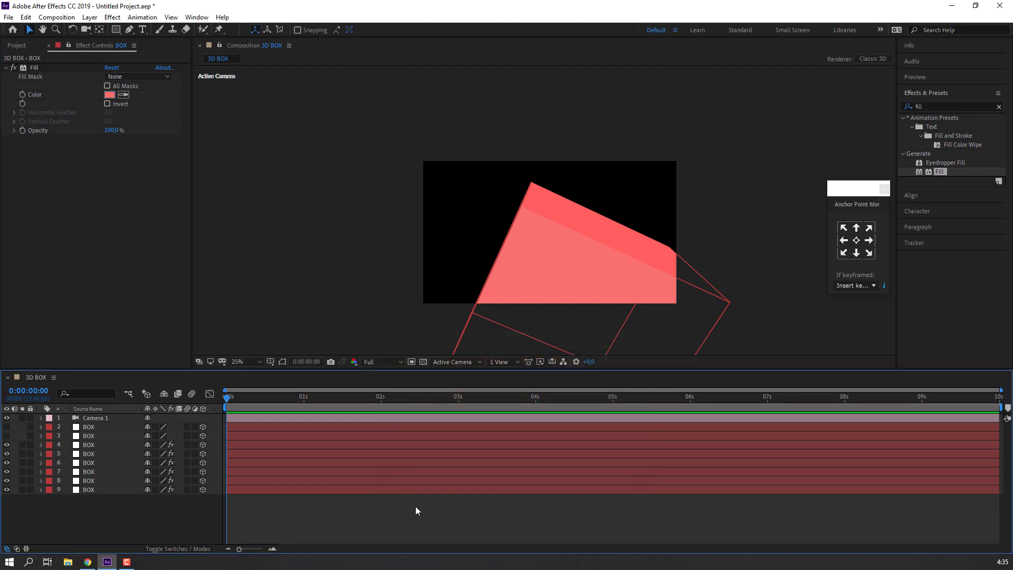
{"action": "left_click", "coordinate": [256, 362]}
{"action": "left_click", "coordinate": [274, 187]}
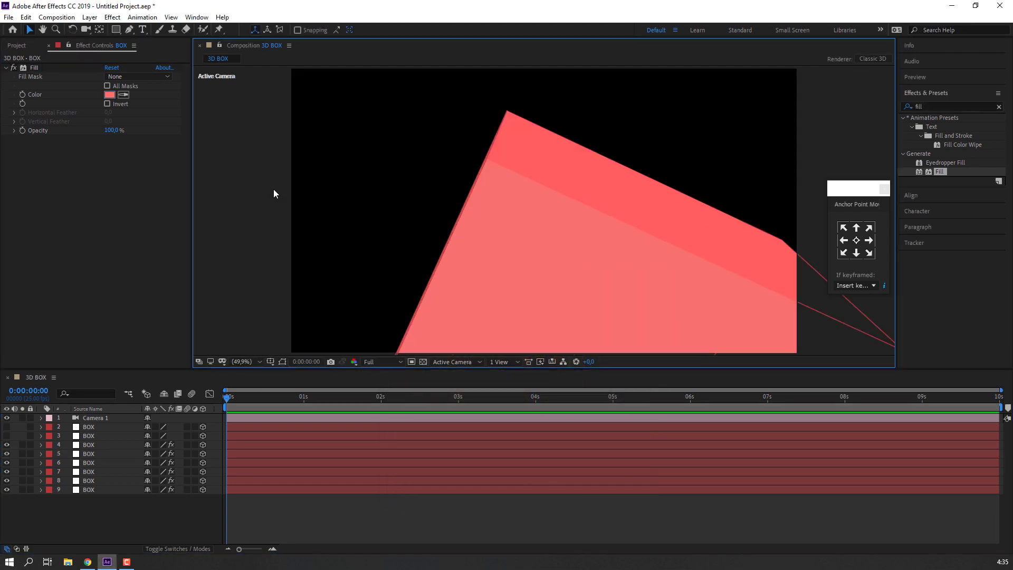
{"action": "key", "text": "c"}
{"action": "mouse_move", "coordinate": [529, 192]}
{"action": "left_mouse_down"}
{"action": "mouse_move", "coordinate": [536, 266]}
{"action": "mouse_move", "coordinate": [412, 297]}
{"action": "mouse_move", "coordinate": [479, 294]}
{"action": "left_mouse_up"}
{"action": "left_click", "coordinate": [93, 419]}
Delete Camera 1 and the two hidden BOX layers
{"action": "key", "text": "Delete"}
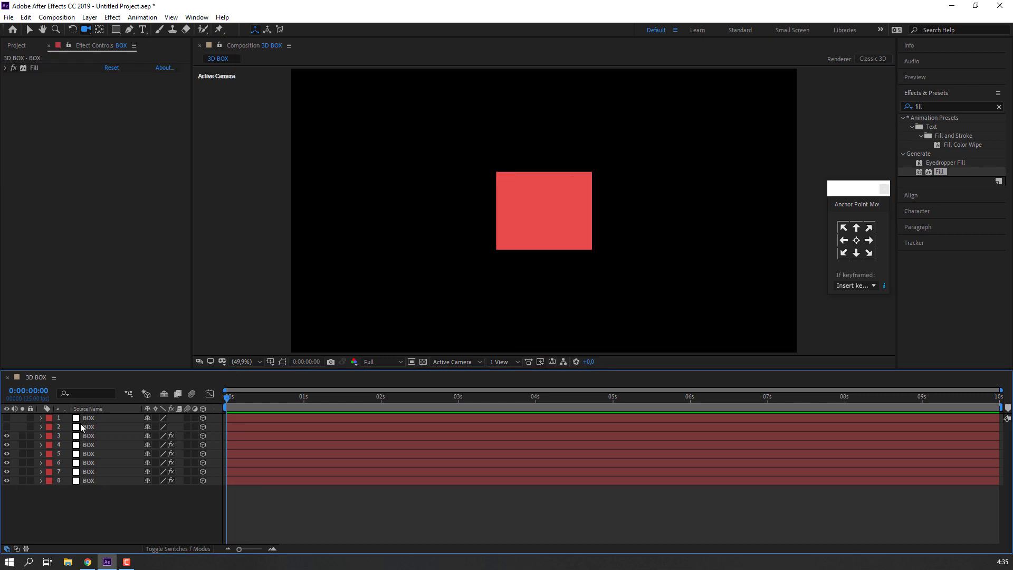
{"action": "left_click", "coordinate": [89, 418]}
{"action": "key", "text": "Delete"}
{"action": "left_click", "coordinate": [90, 418]}
{"action": "key", "text": "Delete"}
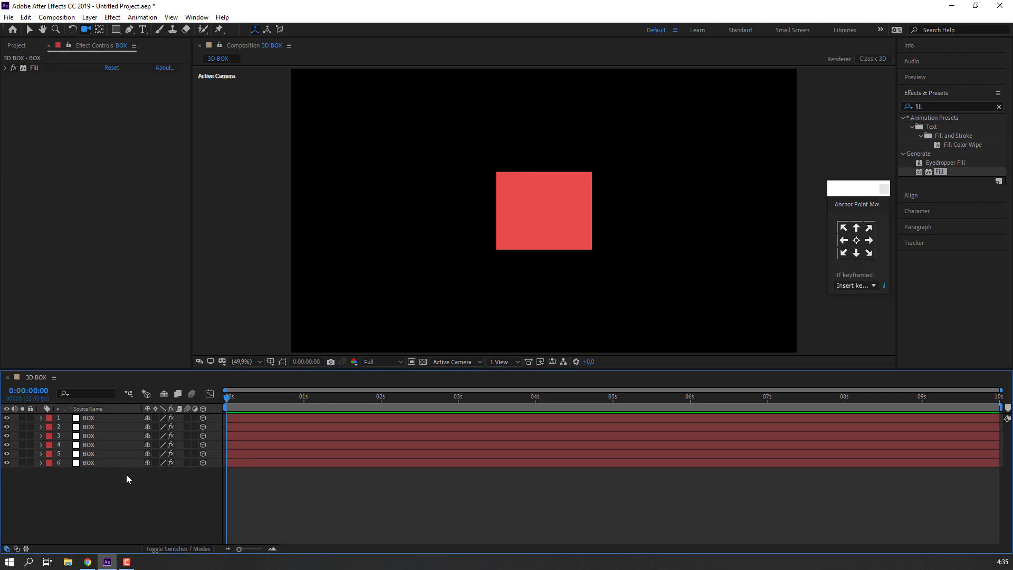
Add a new null object layer to the composition
{"action": "right_click", "coordinate": [111, 510]}
{"action": "mouse_move", "coordinate": [204, 396]}
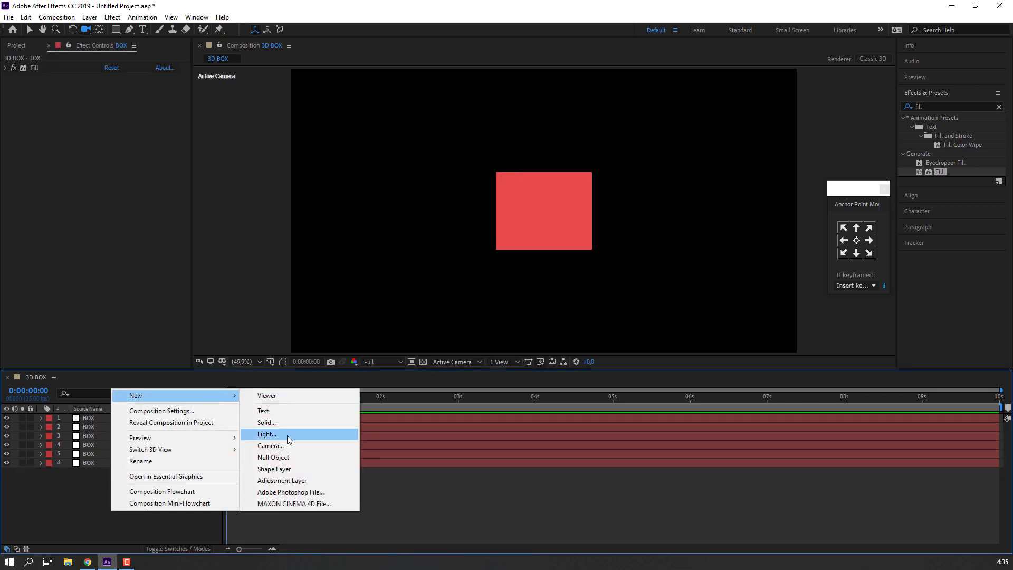
{"action": "left_click", "coordinate": [282, 458]}
{"action": "type", "text": "BOX CONTROL"}
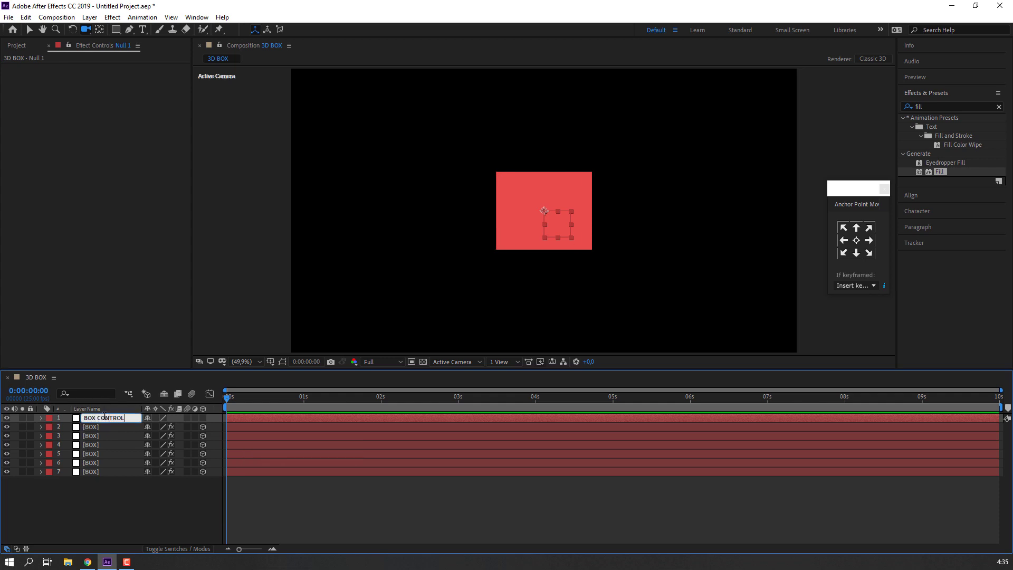
Move the BOX CONTROL null onto the box and centre its anchor point
{"action": "left_click_drag", "start_coordinate": [71, 492], "coordinate": [107, 425]}
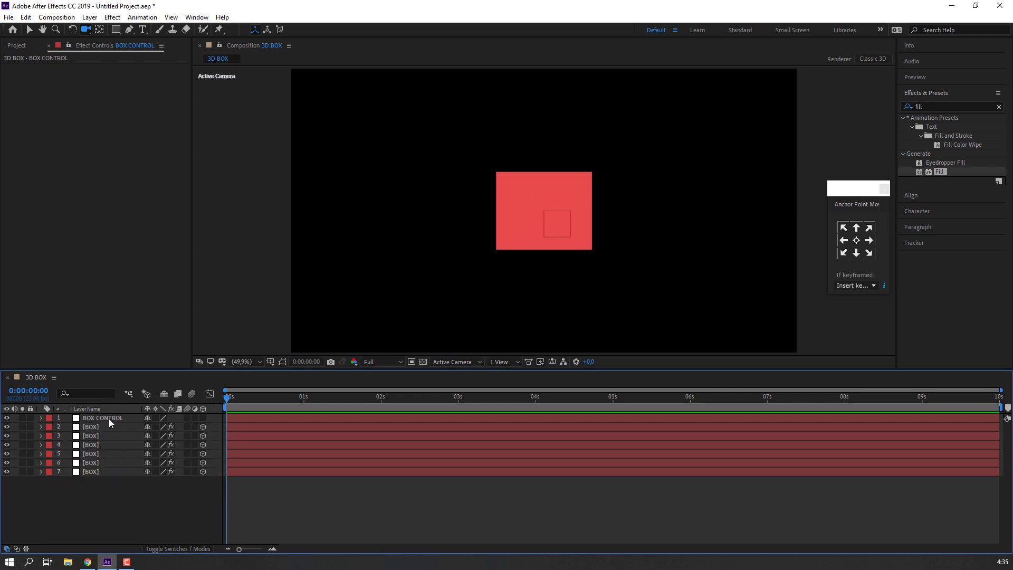
{"action": "left_click", "coordinate": [108, 419]}
{"action": "key", "text": "v"}
{"action": "left_click_drag", "start_coordinate": [559, 224], "coordinate": [542, 211]}
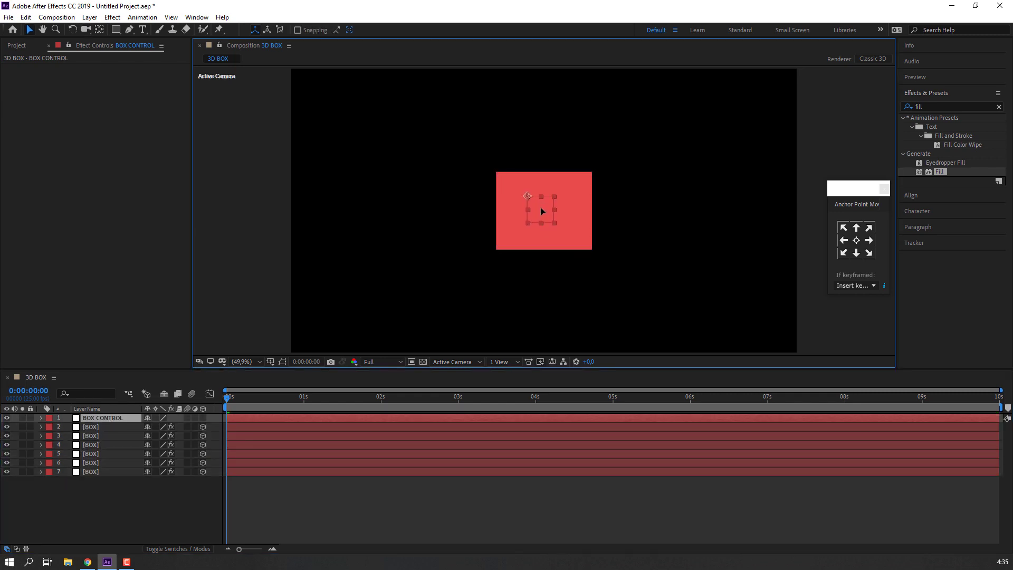
{"action": "left_click", "coordinate": [855, 241]}
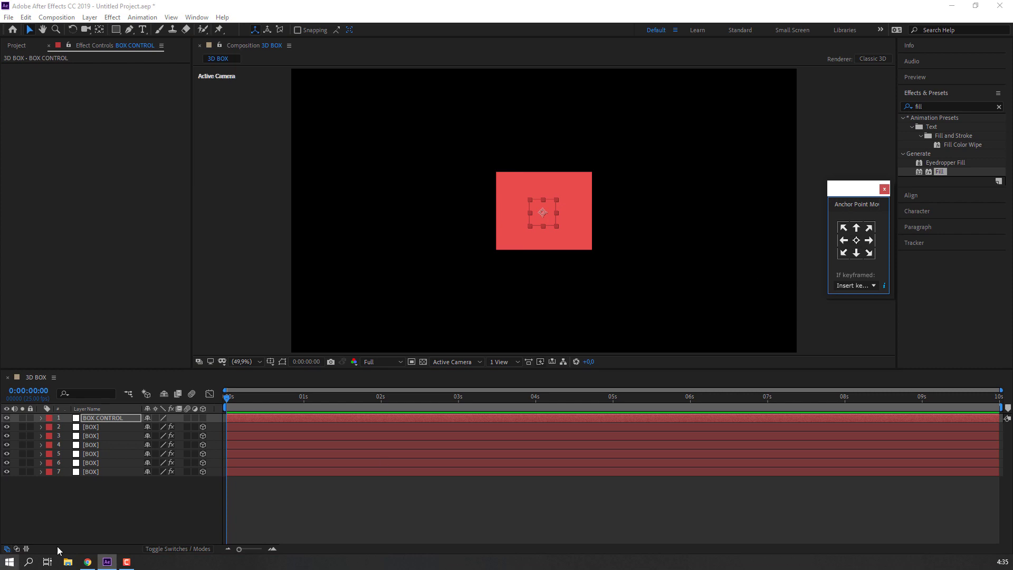
Marquee-select all six [BOX] face layers in the timeline
{"action": "left_click", "coordinate": [90, 521]}
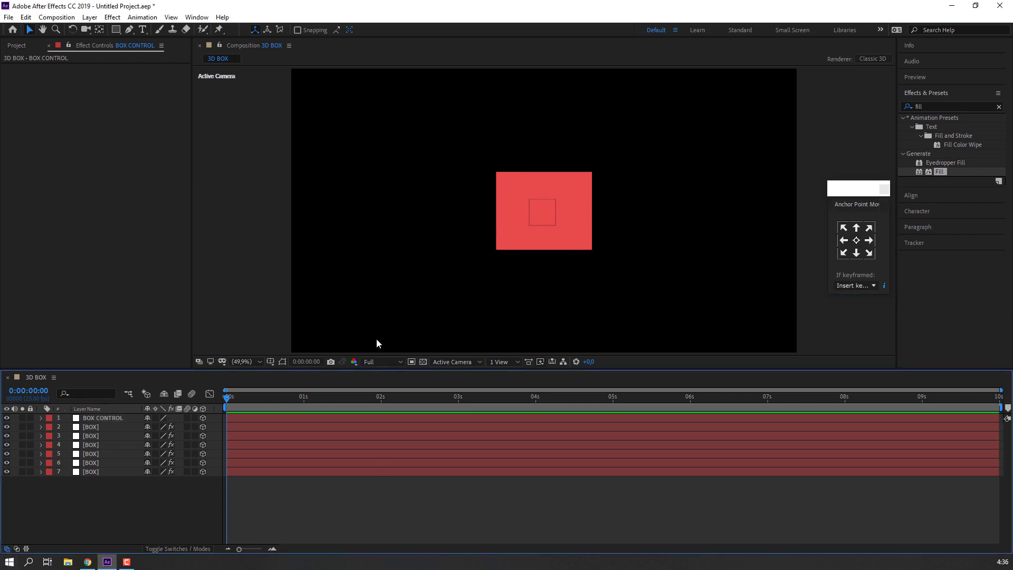
{"action": "left_click", "coordinate": [546, 217]}
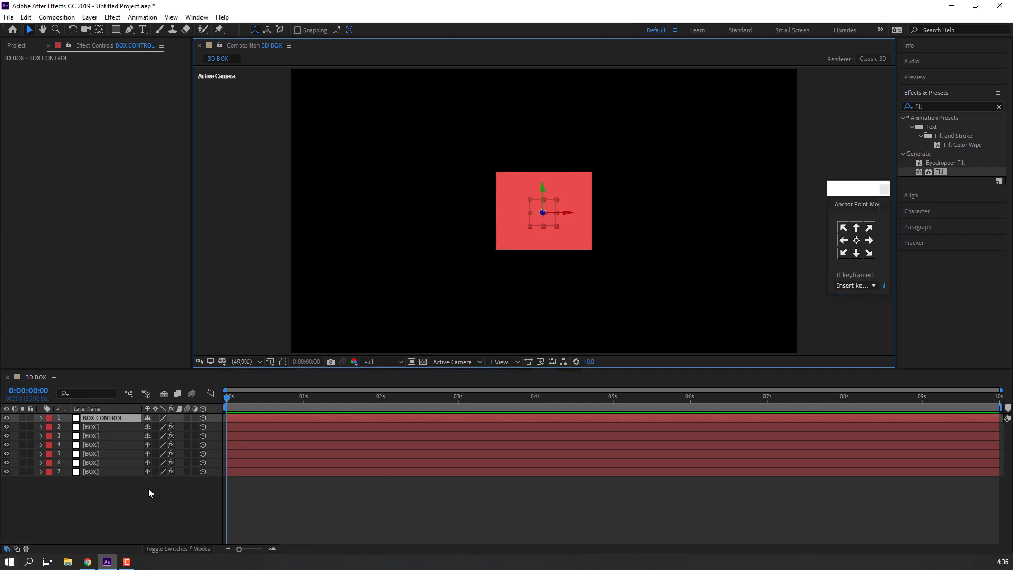
{"action": "left_click_drag", "start_coordinate": [119, 496], "coordinate": [96, 430]}
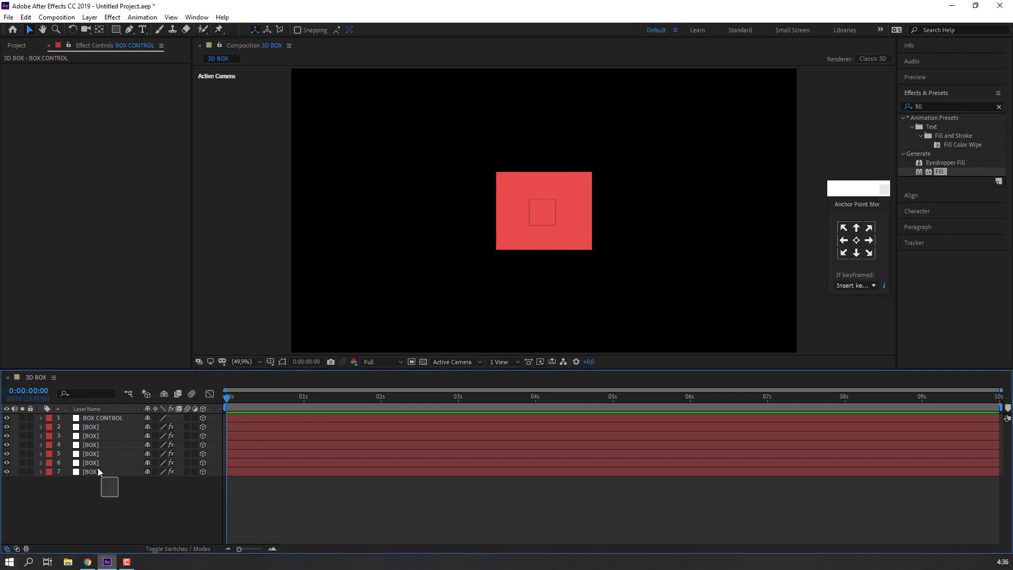
Show the Parent & Link column and pickwhip the six faces to BOX CONTROL
{"action": "right_click", "coordinate": [114, 407]}
{"action": "mouse_move", "coordinate": [158, 442]}
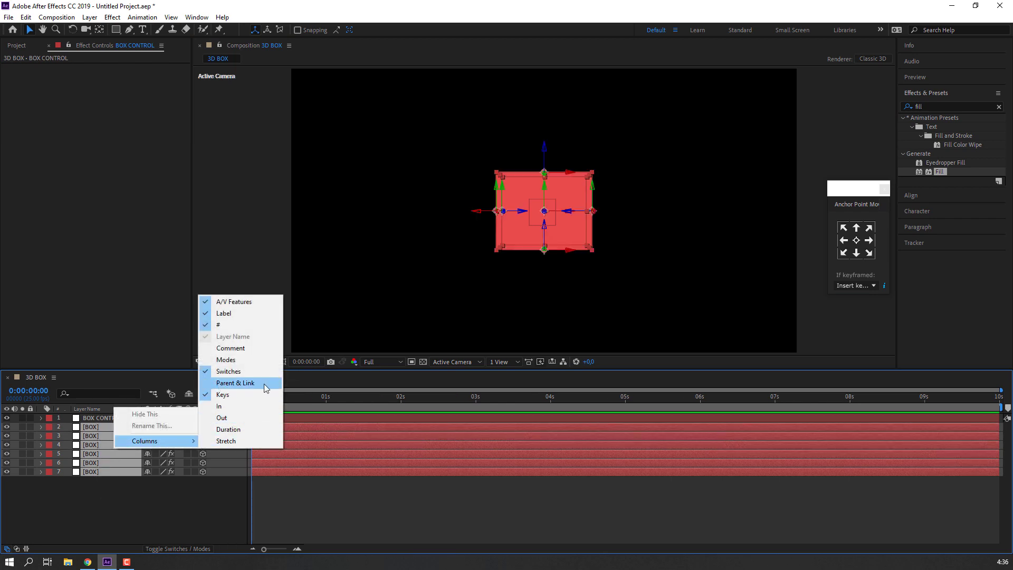
{"action": "left_click", "coordinate": [264, 384]}
{"action": "left_click_drag", "start_coordinate": [212, 428], "coordinate": [103, 417]}
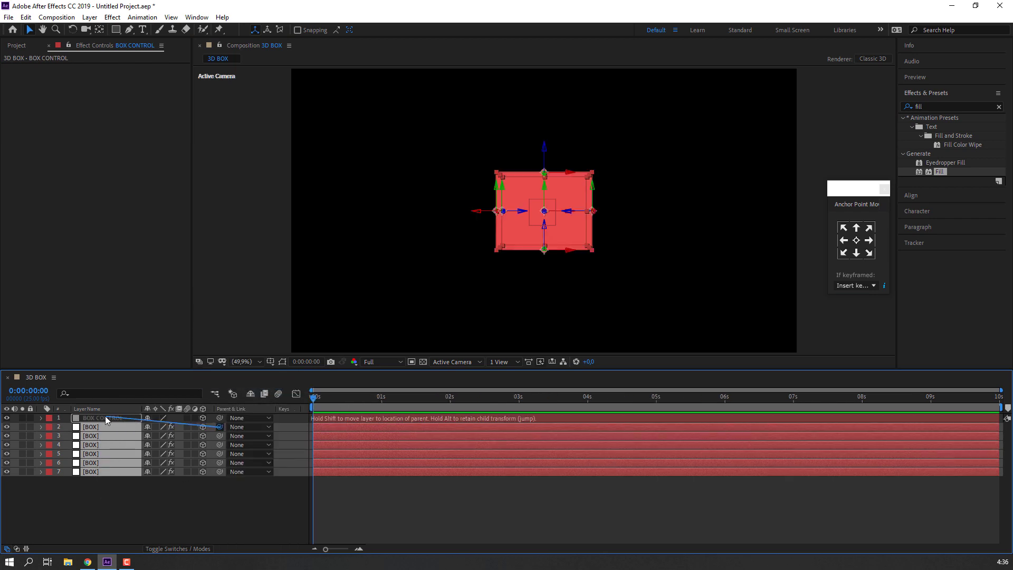
Test-rotate BOX CONTROL on Y and X, then undo back to 0° rotations
{"action": "left_click", "coordinate": [91, 482]}
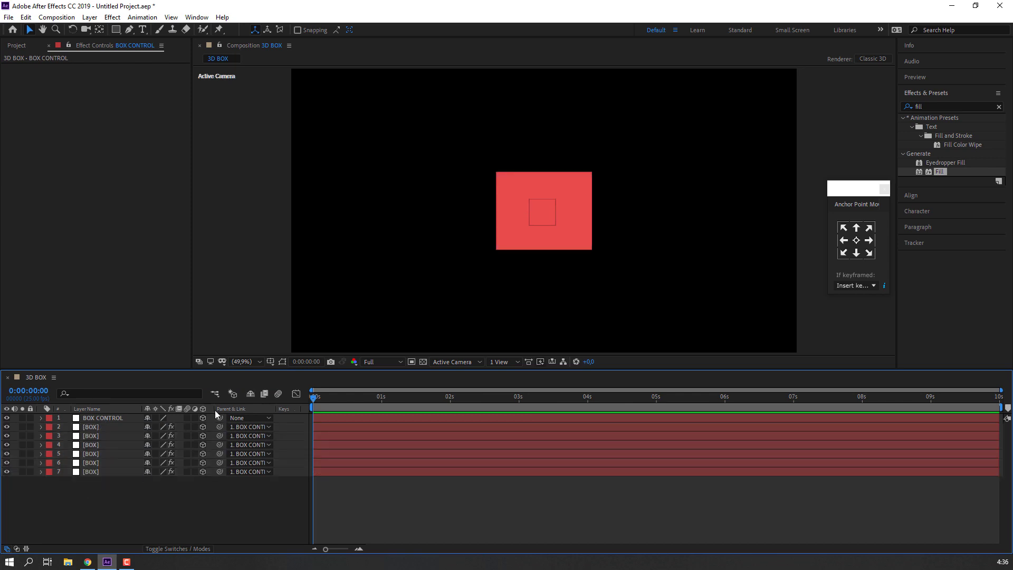
{"action": "left_click", "coordinate": [112, 419]}
{"action": "key", "text": "r"}
{"action": "left_click_drag", "start_coordinate": [159, 445], "coordinate": [215, 450]}
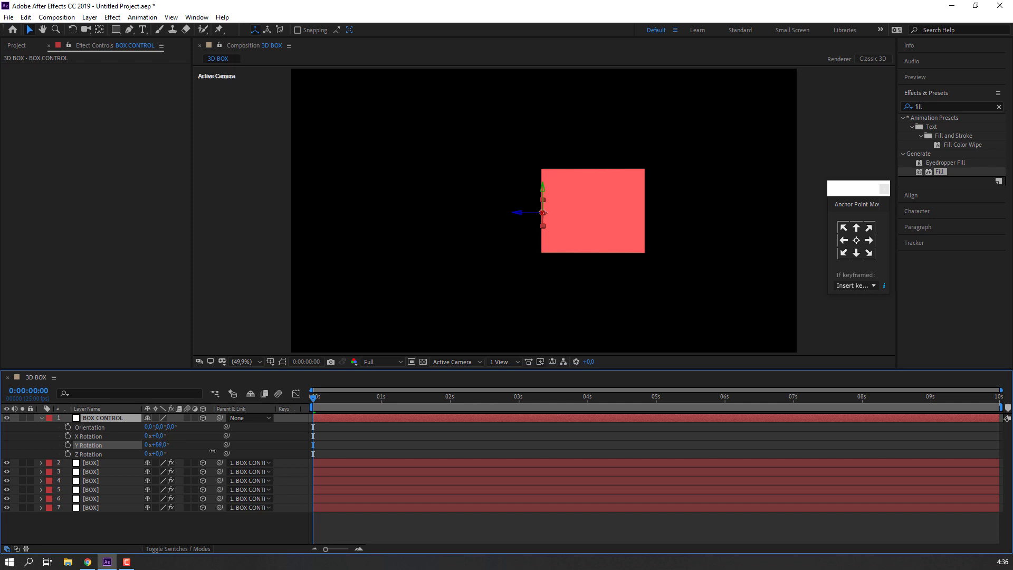
{"action": "key", "text": "ctrl+z"}
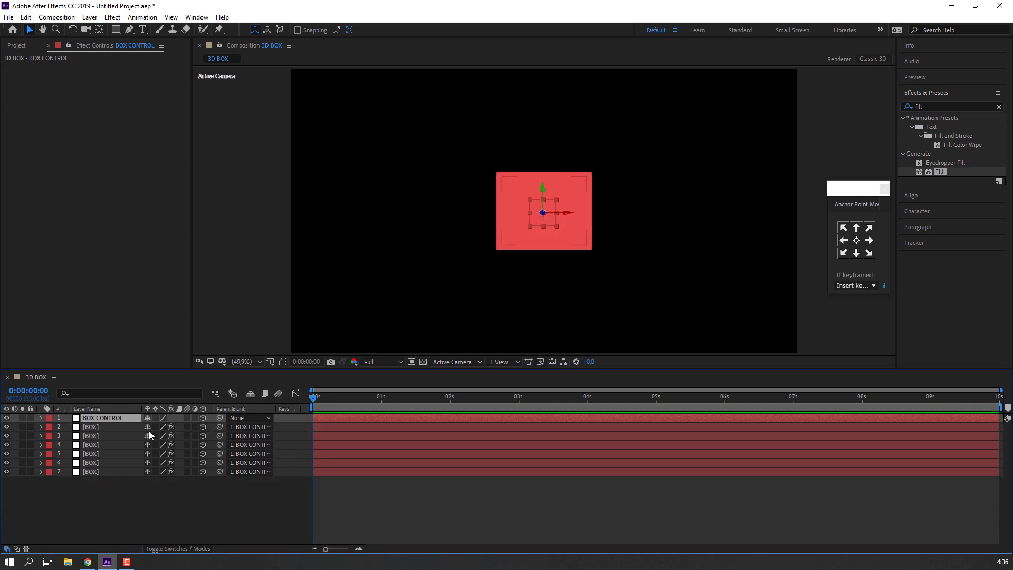
{"action": "mouse_move", "coordinate": [160, 436]}
{"action": "left_mouse_down"}
{"action": "mouse_move", "coordinate": [194, 441]}
{"action": "mouse_move", "coordinate": [1, 447]}
{"action": "left_mouse_up"}
{"action": "key", "text": "ctrl+z"}
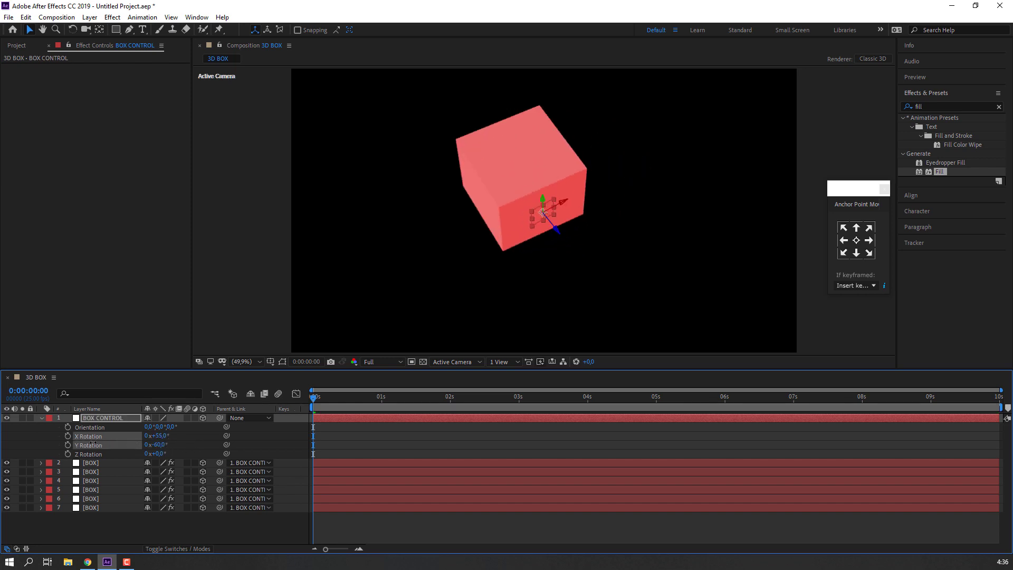
{"action": "key", "text": "ctrl+z"}
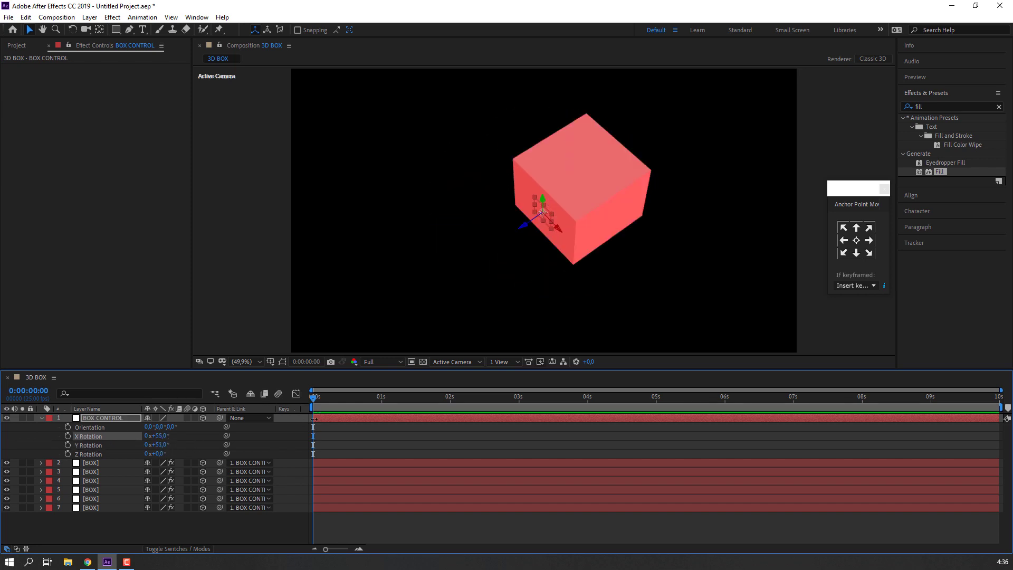
{"action": "key", "text": "ctrl+z"}
{"action": "key", "text": "ctrl+z"}
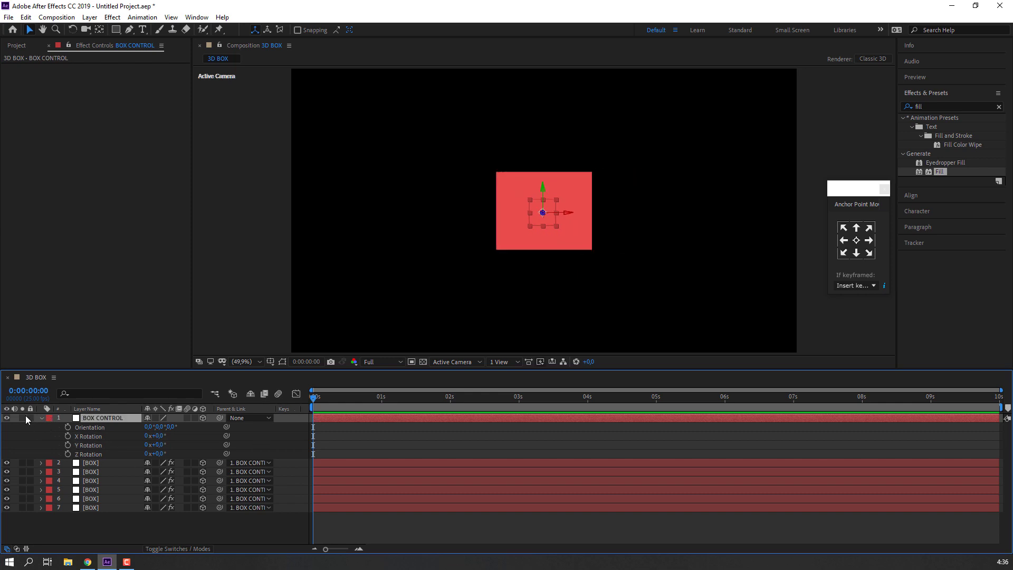
{"action": "left_click", "coordinate": [41, 418]}
Add a new camera with default settings and orbit to see the cube in 3D
{"action": "left_click", "coordinate": [218, 489]}
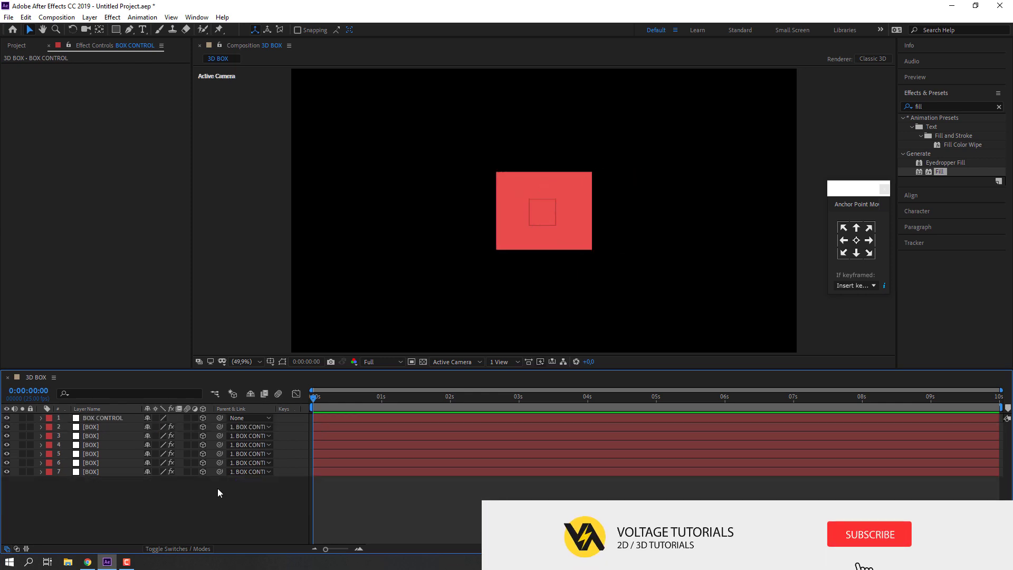
{"action": "right_click", "coordinate": [154, 503]}
{"action": "mouse_move", "coordinate": [264, 388]}
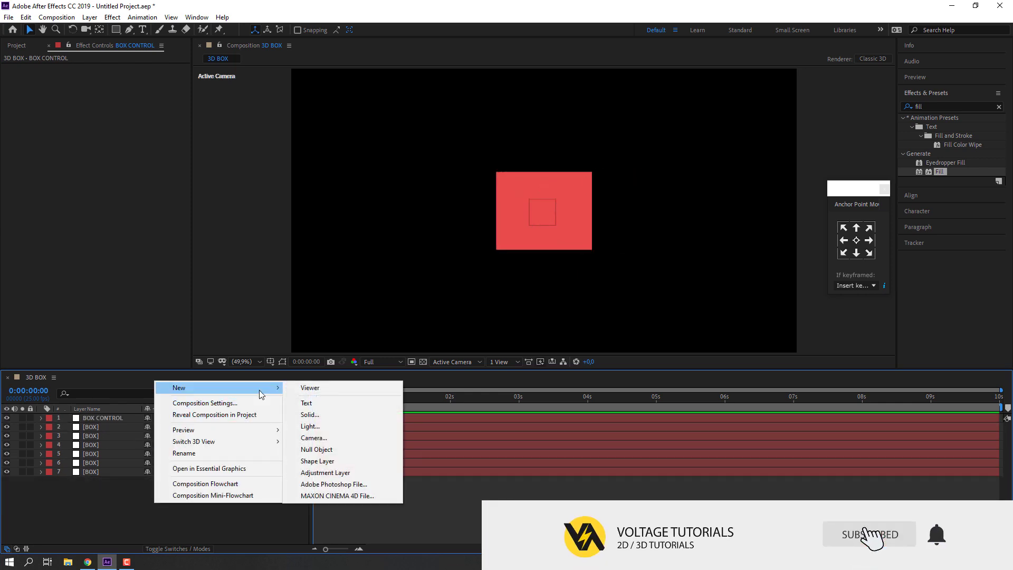
{"action": "left_click", "coordinate": [323, 440]}
{"action": "left_click", "coordinate": [615, 396]}
{"action": "key", "text": "c"}
{"action": "mouse_move", "coordinate": [546, 221]}
{"action": "left_mouse_down"}
{"action": "mouse_move", "coordinate": [529, 233]}
{"action": "mouse_move", "coordinate": [220, 244]}
{"action": "mouse_move", "coordinate": [396, 305]}
{"action": "left_mouse_up"}
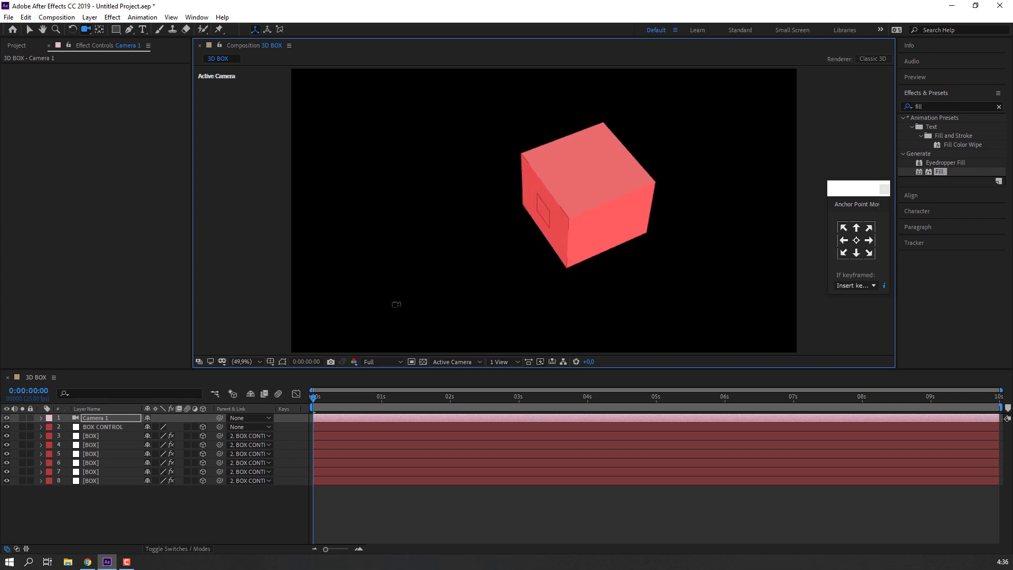
Unparent the six faces and shift the BOX CONTROL null along its Z axis
{"action": "key", "text": "v"}
{"action": "left_click_drag", "start_coordinate": [90, 522], "coordinate": [98, 439]}
{"action": "left_click", "coordinate": [235, 437]}
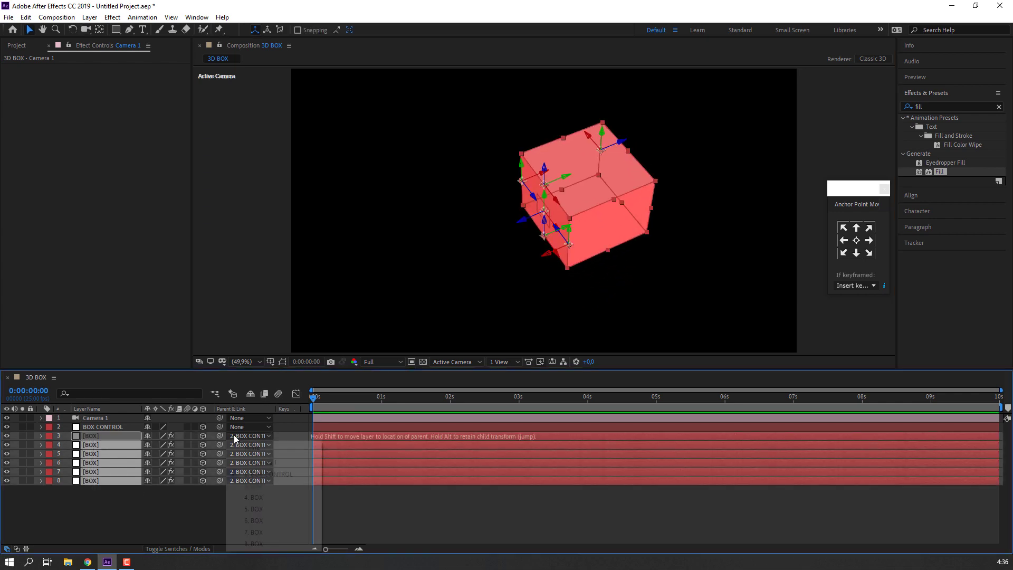
{"action": "left_click", "coordinate": [239, 449]}
{"action": "left_click", "coordinate": [120, 516]}
{"action": "left_click", "coordinate": [99, 429]}
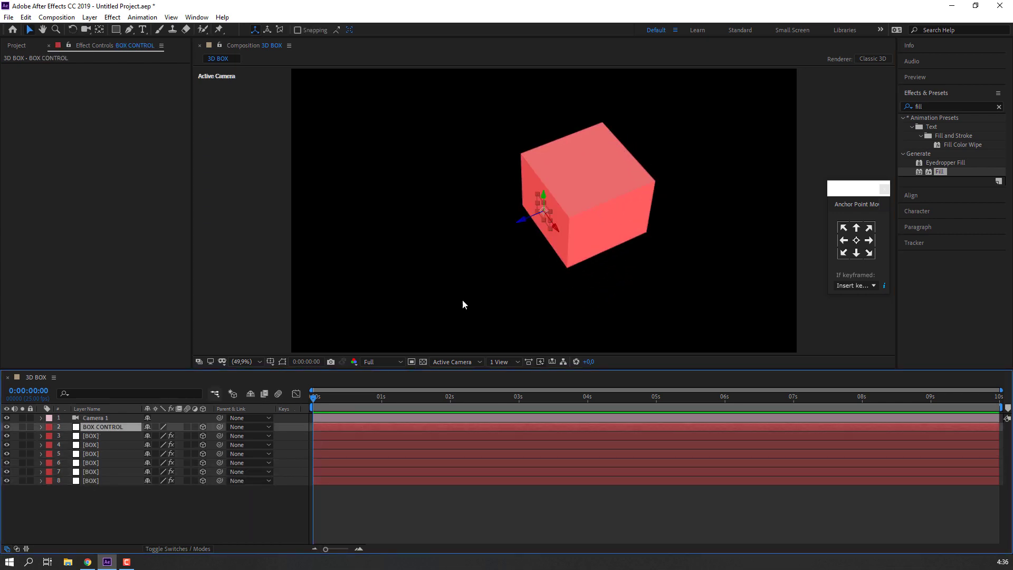
{"action": "left_click_drag", "start_coordinate": [524, 221], "coordinate": [568, 213]}
{"action": "key", "text": "c"}
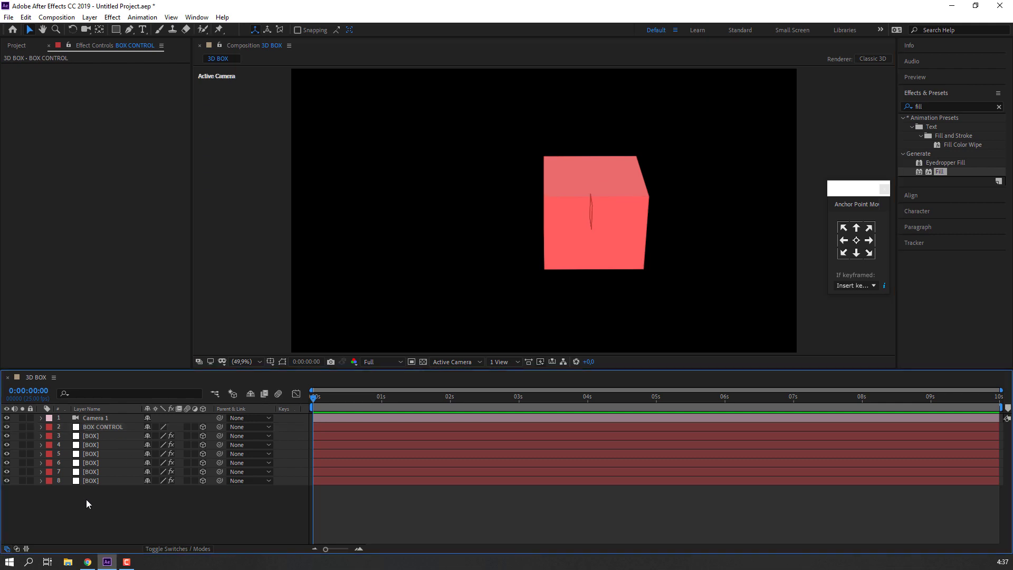
Re-parent the six faces to BOX CONTROL, test Y Rotation, and delete Camera 1
{"action": "left_click_drag", "start_coordinate": [106, 516], "coordinate": [80, 435]}
{"action": "left_click_drag", "start_coordinate": [205, 440], "coordinate": [105, 427]}
{"action": "left_click", "coordinate": [106, 427]}
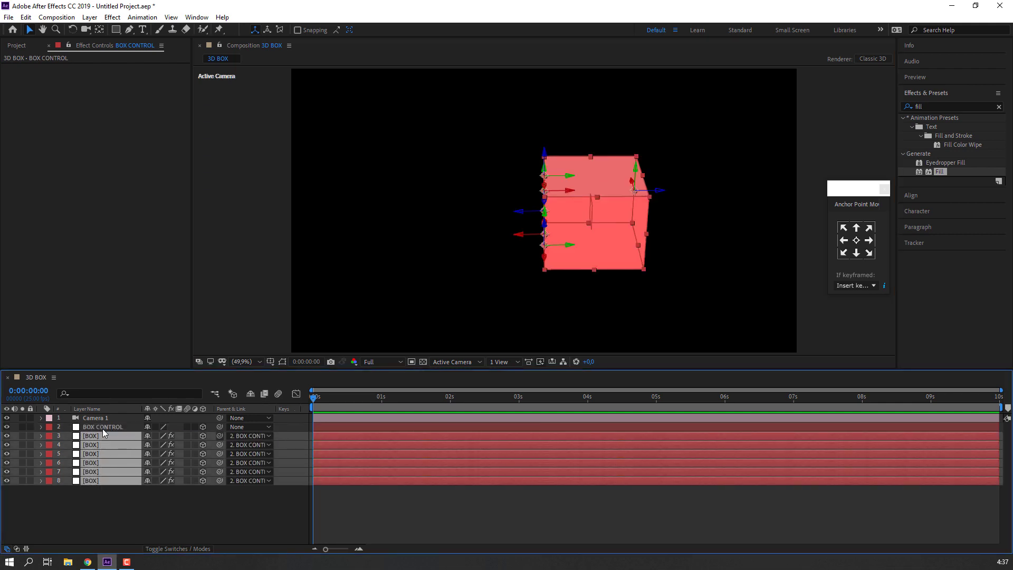
{"action": "key", "text": "r"}
{"action": "left_click_drag", "start_coordinate": [161, 457], "coordinate": [229, 427]}
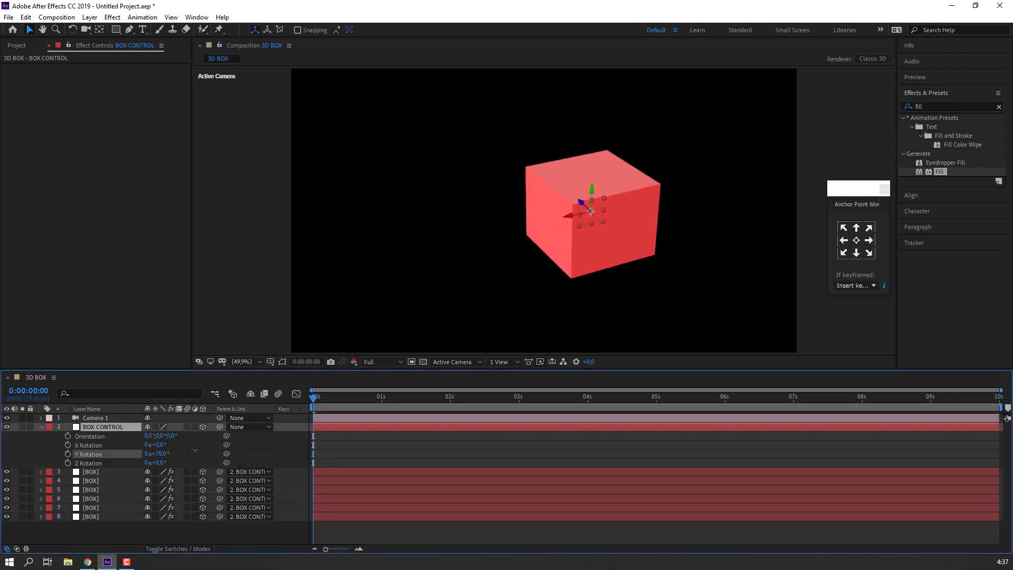
{"action": "key", "text": "ctrl+z"}
{"action": "left_click", "coordinate": [100, 418]}
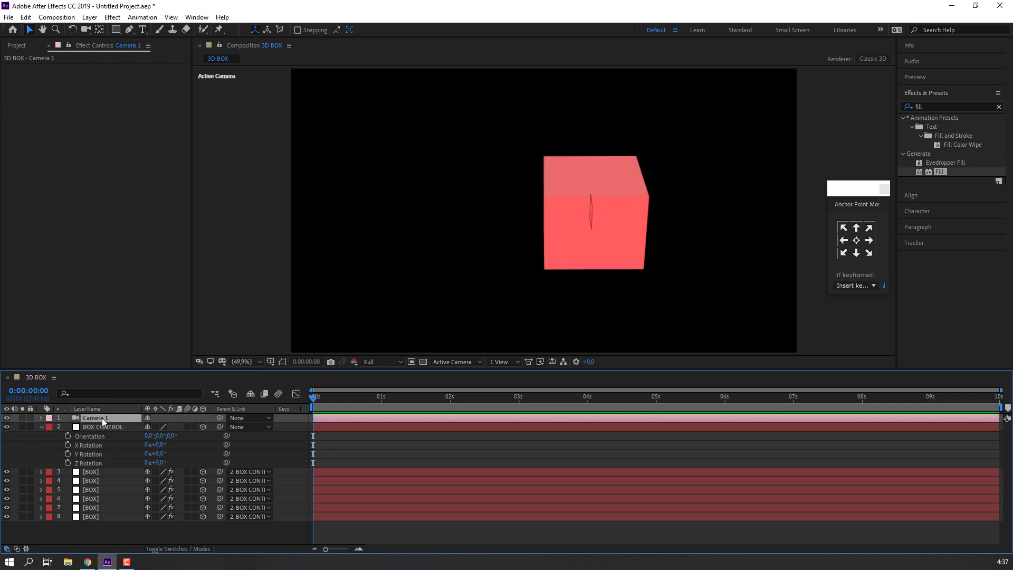
{"action": "key", "text": "Delete"}
Set starting X, Y and Z Rotation keyframes on BOX CONTROL at 0 seconds
{"action": "mouse_move", "coordinate": [158, 445]}
{"action": "left_mouse_down"}
{"action": "mouse_move", "coordinate": [158, 428]}
{"action": "mouse_move", "coordinate": [214, 427]}
{"action": "mouse_move", "coordinate": [150, 427]}
{"action": "mouse_move", "coordinate": [250, 440]}
{"action": "mouse_move", "coordinate": [156, 440]}
{"action": "left_mouse_up"}
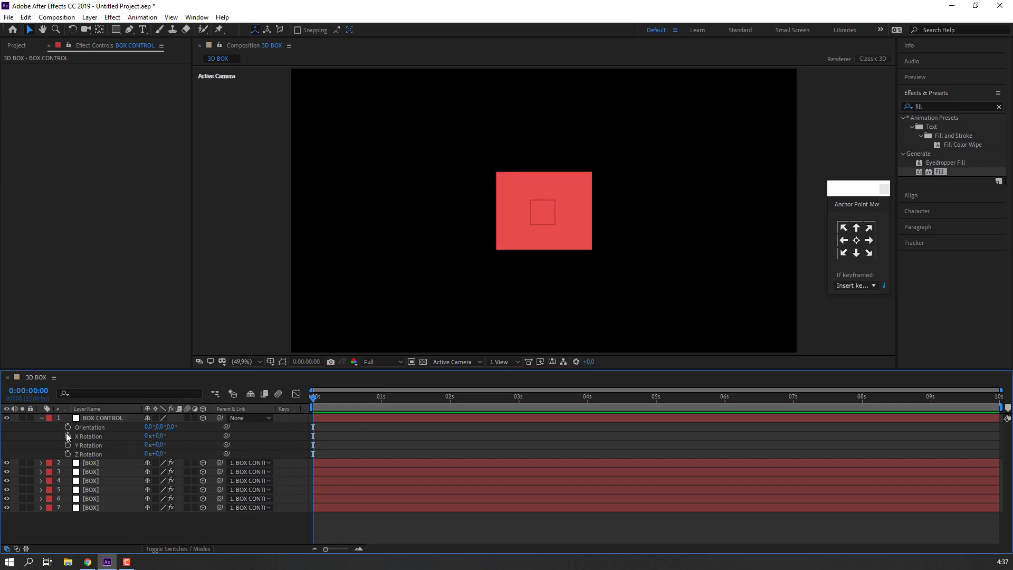
{"action": "left_click", "coordinate": [68, 445]}
{"action": "left_click", "coordinate": [67, 454]}
{"action": "left_click", "coordinate": [413, 423]}
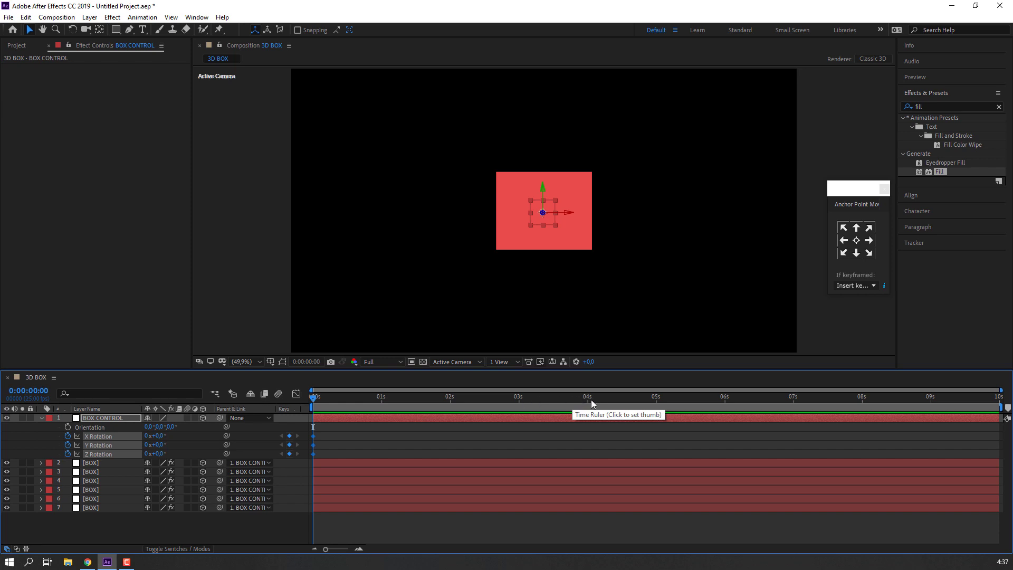
End the work area at 5 seconds and trim the comp to it
{"action": "left_click", "coordinate": [656, 400]}
{"action": "key", "text": "n"}
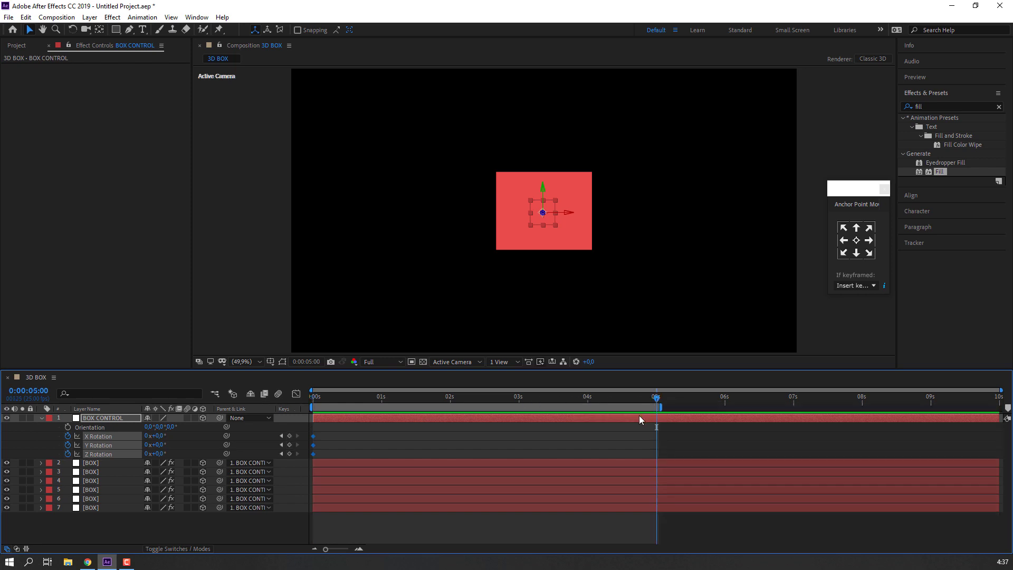
{"action": "right_click", "coordinate": [635, 406]}
{"action": "left_click", "coordinate": [641, 436]}
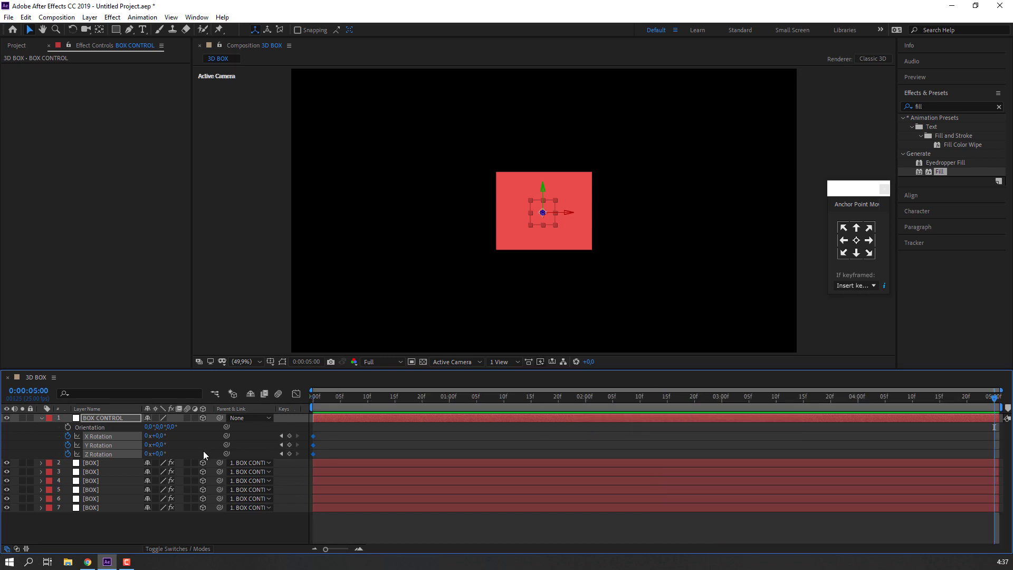
Set X, Y and Z Rotation to 1x at 5 seconds and preview the spin
{"action": "left_click", "coordinate": [147, 436]}
{"action": "type", "text": "1"}
{"action": "key", "text": "Return"}
{"action": "left_click", "coordinate": [147, 445]}
{"action": "type", "text": "1"}
{"action": "key", "text": "Return"}
{"action": "key", "text": "Return"}
{"action": "key", "text": "space"}
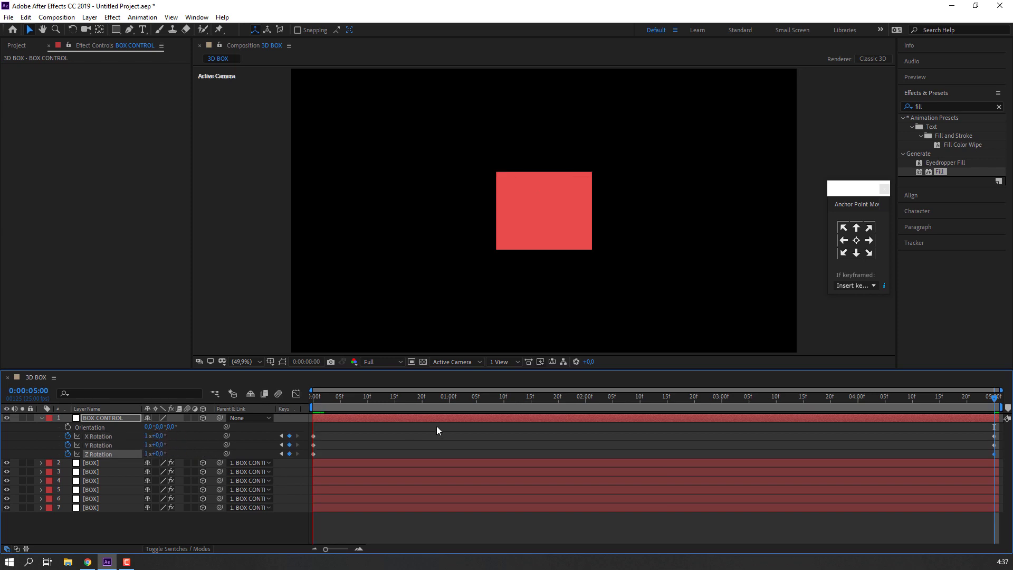